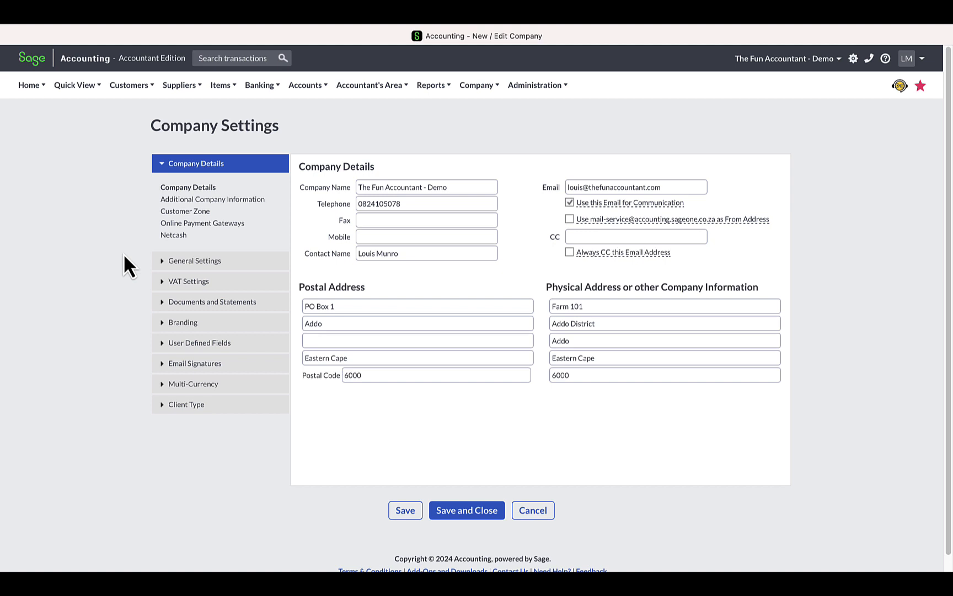
# Step: Display the Customer and Supplier Settings in the company's General Settings
pyautogui.click(172, 261)
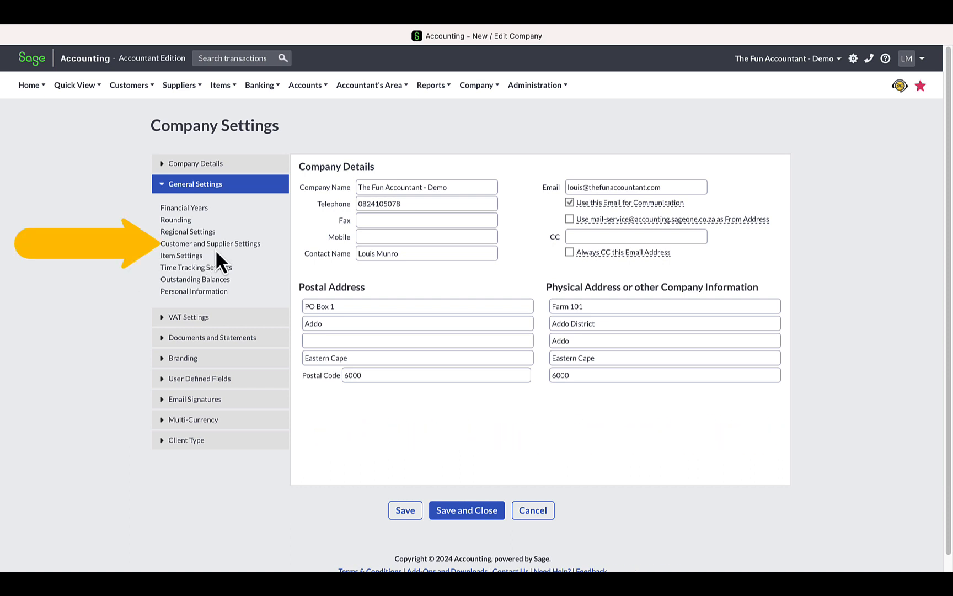
pyautogui.click(256, 246)
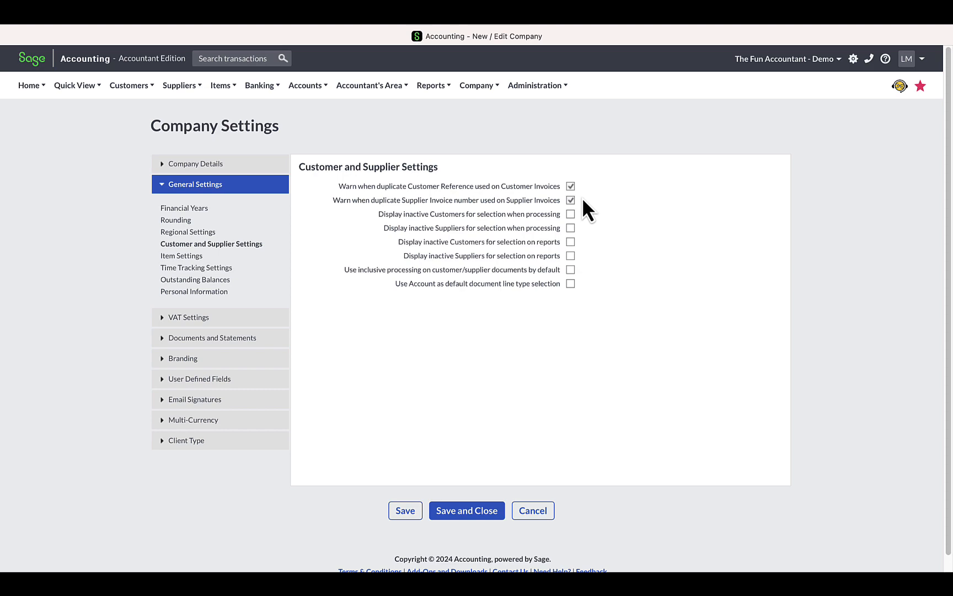
# Step: Duplicate the company settings page in a second browser tab, open the List of Customers there and search it for VIC
pyautogui.press('super+t')
pyautogui.rightClick(534, 39)
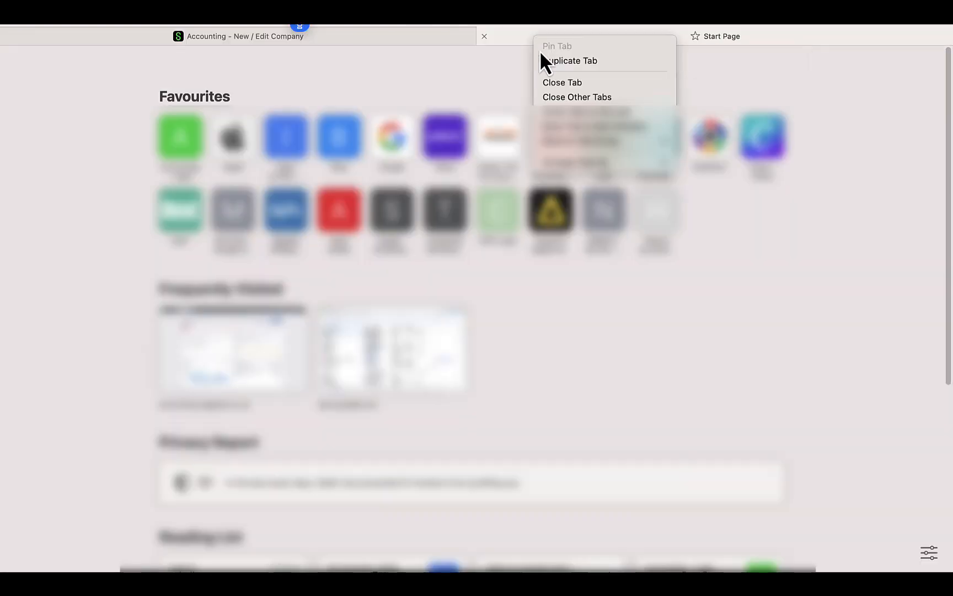
pyautogui.click(556, 60)
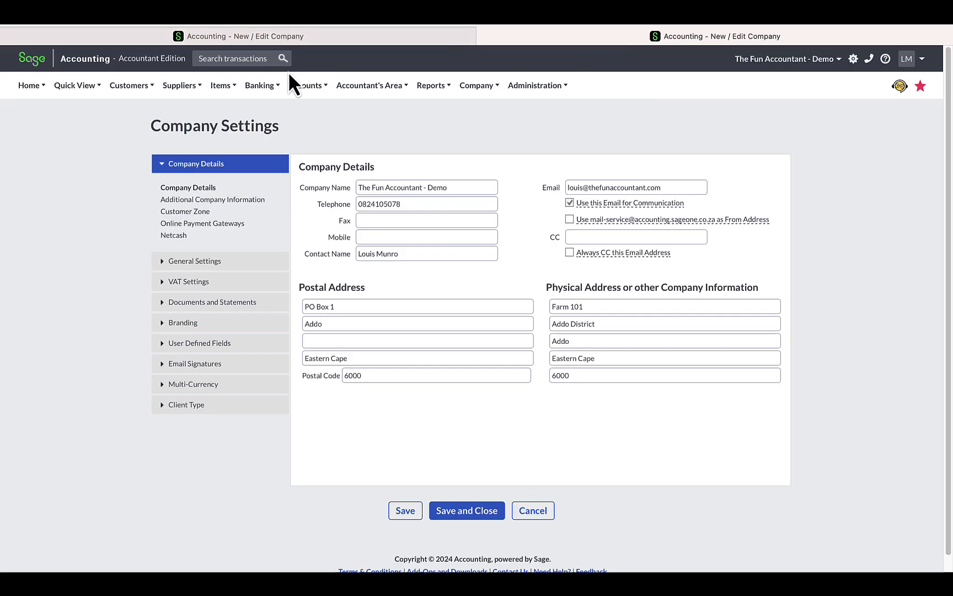
pyautogui.moveTo(155, 84)
pyautogui.moveTo(157, 131)
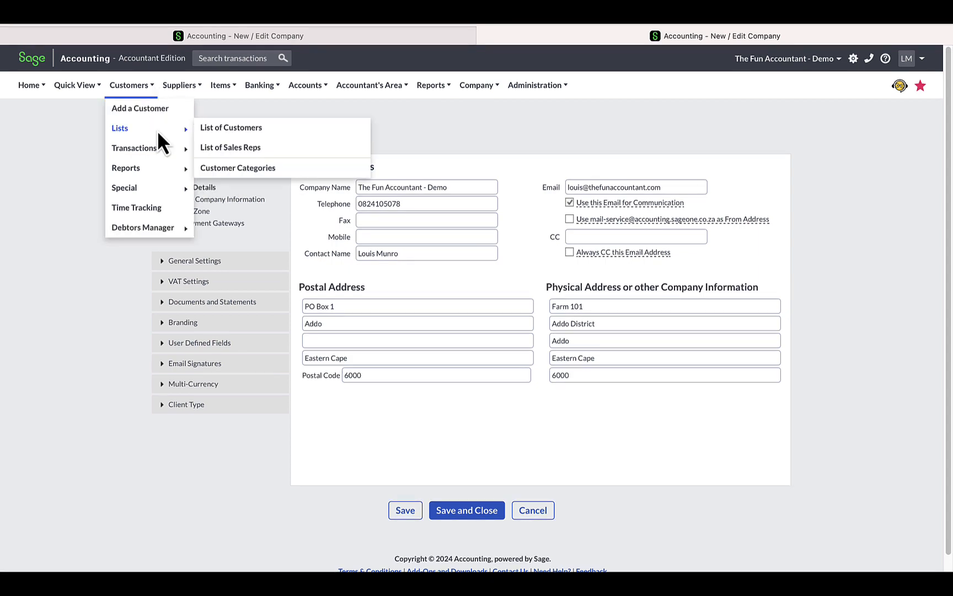
pyautogui.click(265, 133)
pyautogui.click(516, 168)
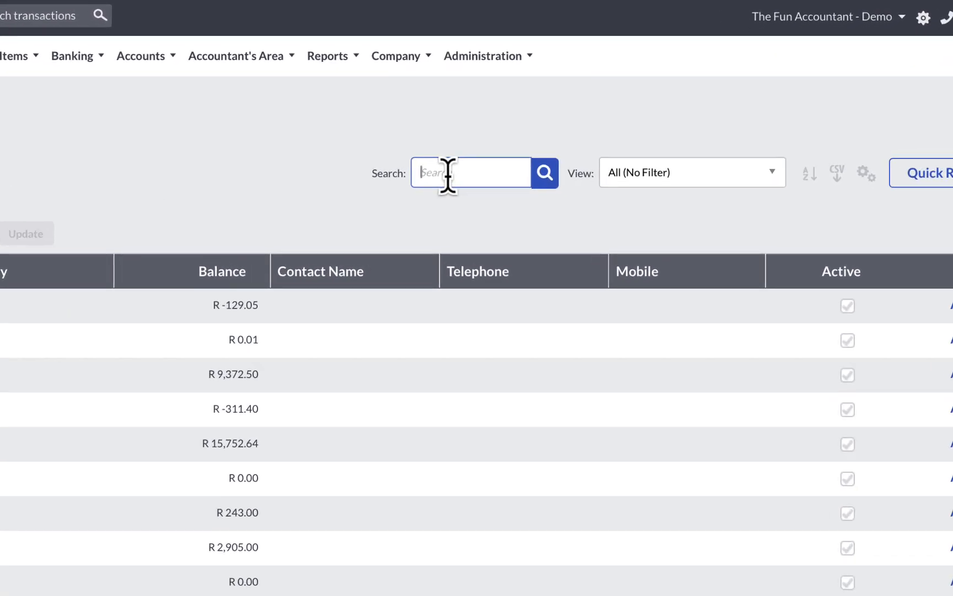
pyautogui.write('VIC')
pyautogui.click(544, 173)
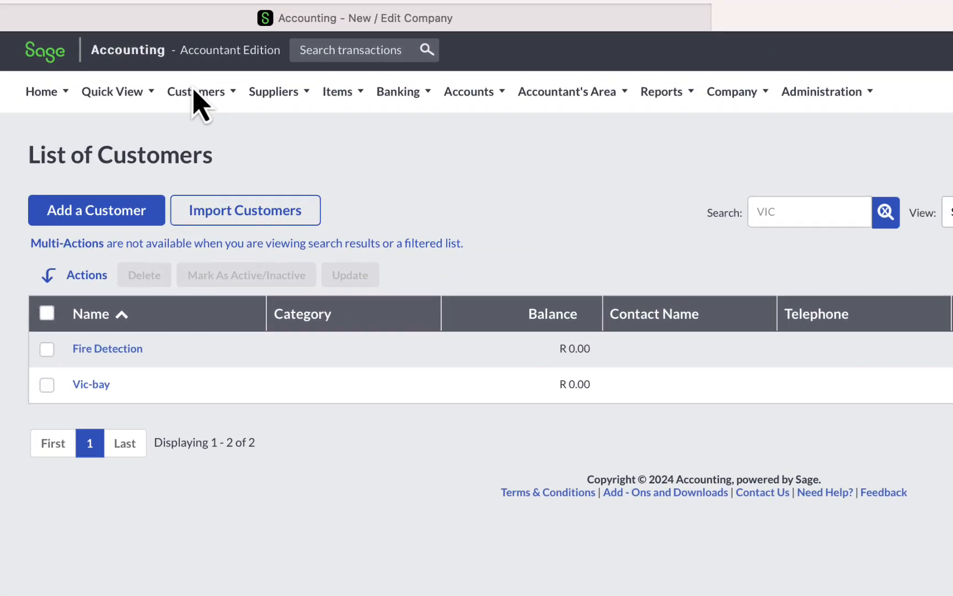
# Step: Open the Customer Statements Report and check the From Customer choices for a customer starting with V
pyautogui.click(132, 87)
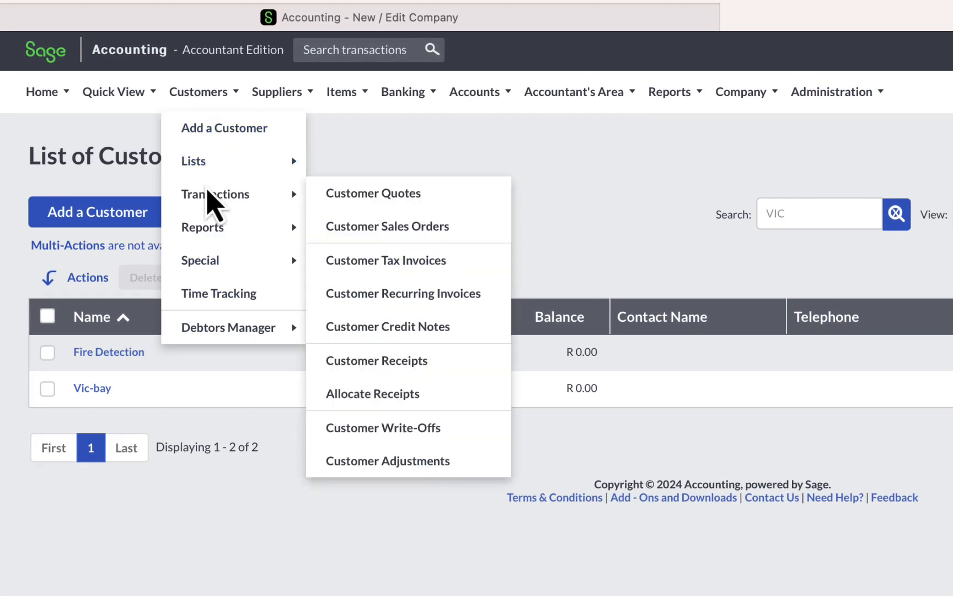
pyautogui.moveTo(199, 233)
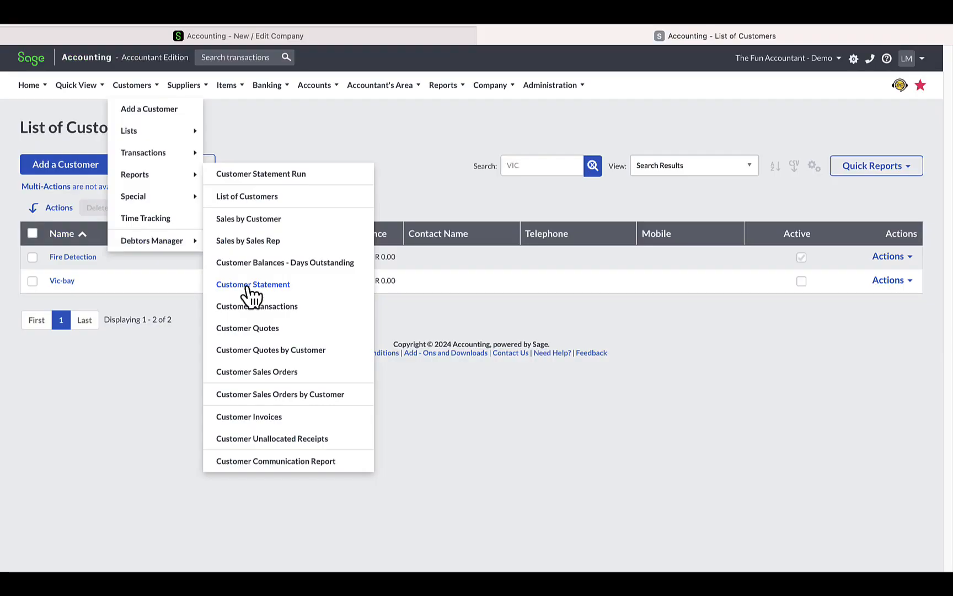
pyautogui.click(371, 395)
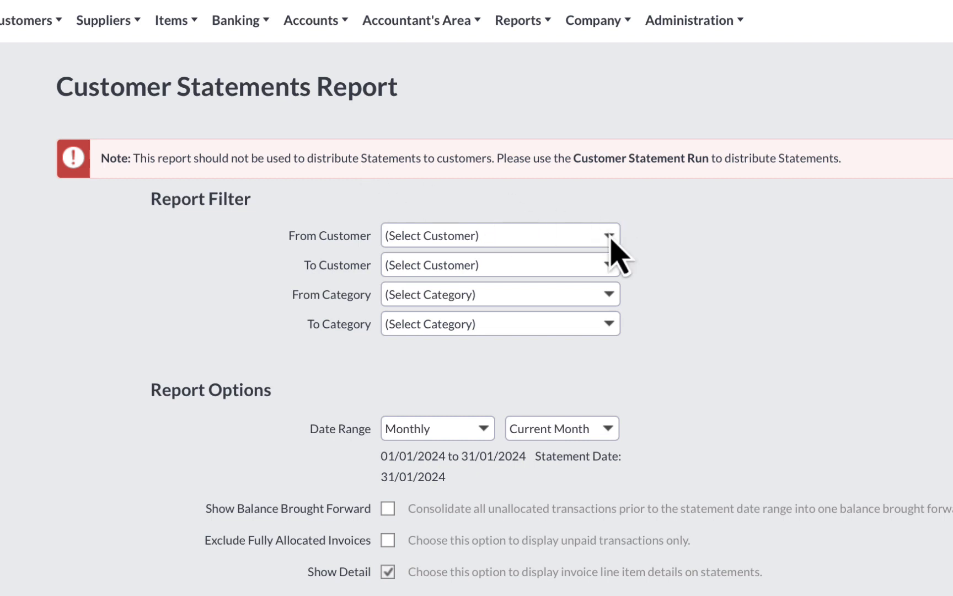
pyautogui.click(609, 236)
pyautogui.write('Vl')
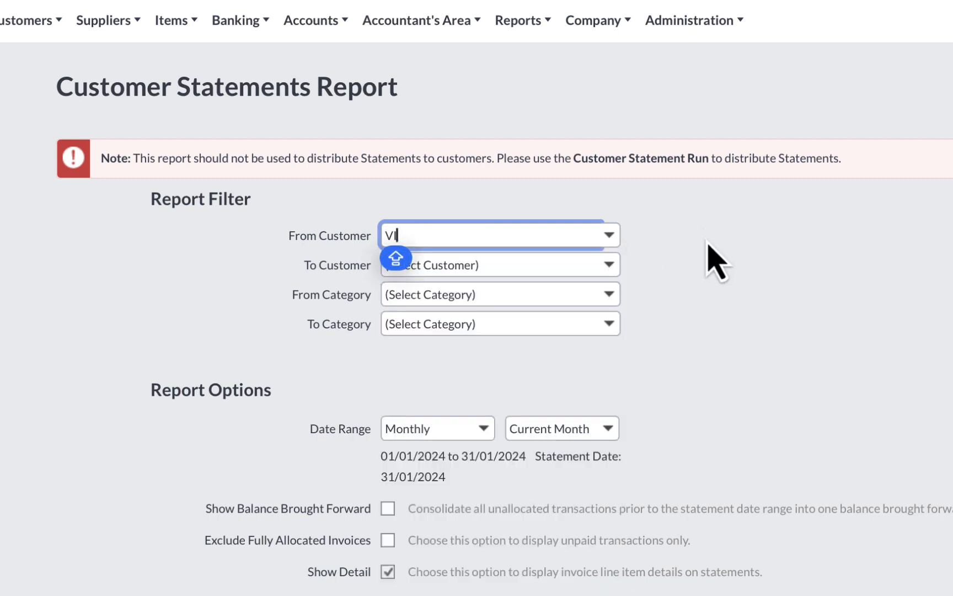
pyautogui.click(708, 243)
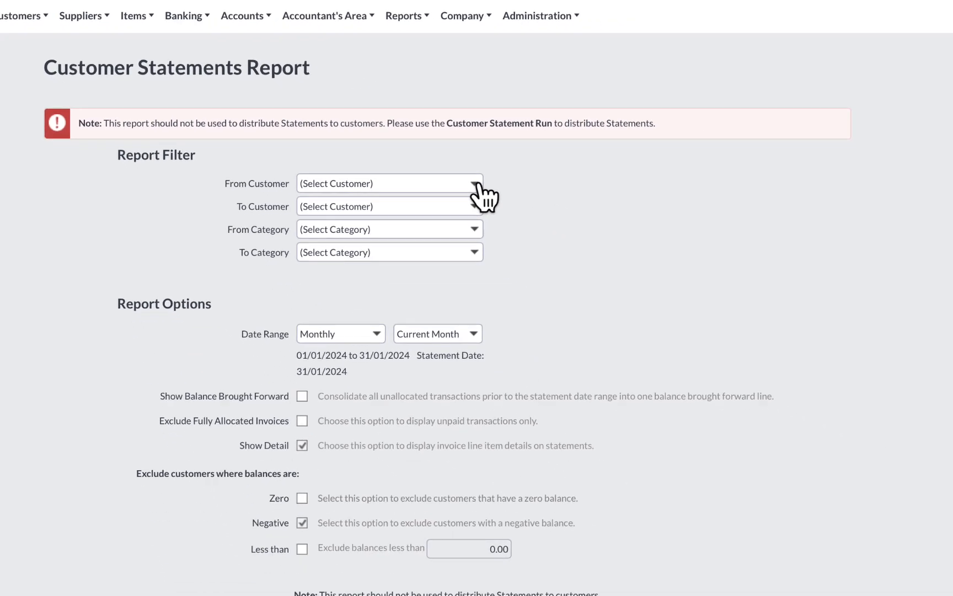
pyautogui.click(476, 185)
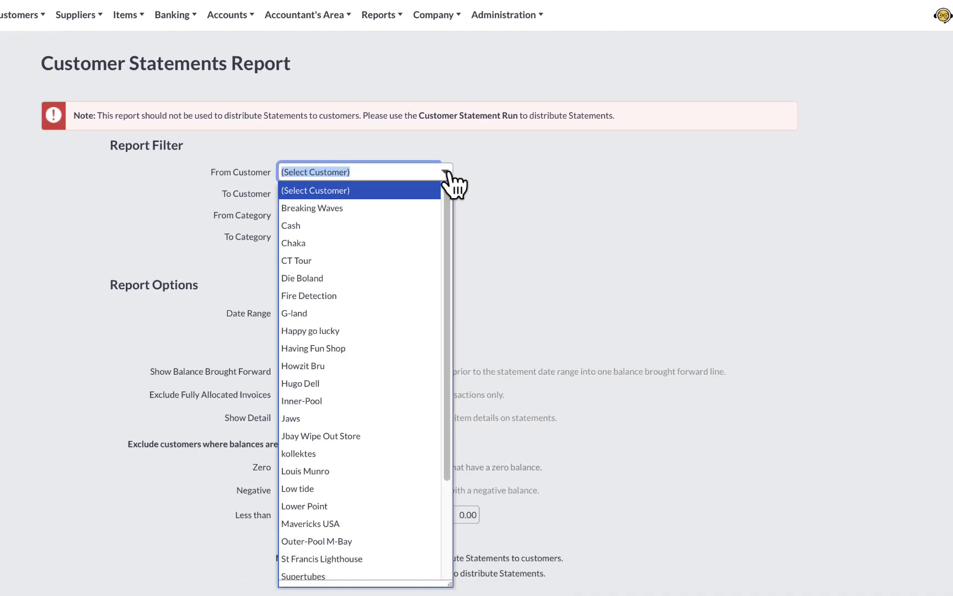
pyautogui.write('v')
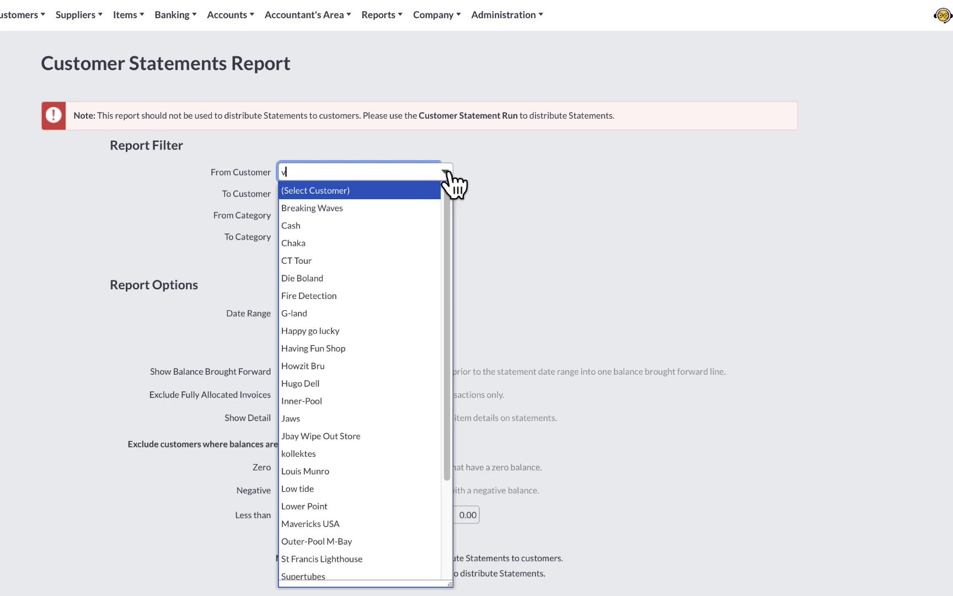
pyautogui.click(449, 173)
pyautogui.click(510, 206)
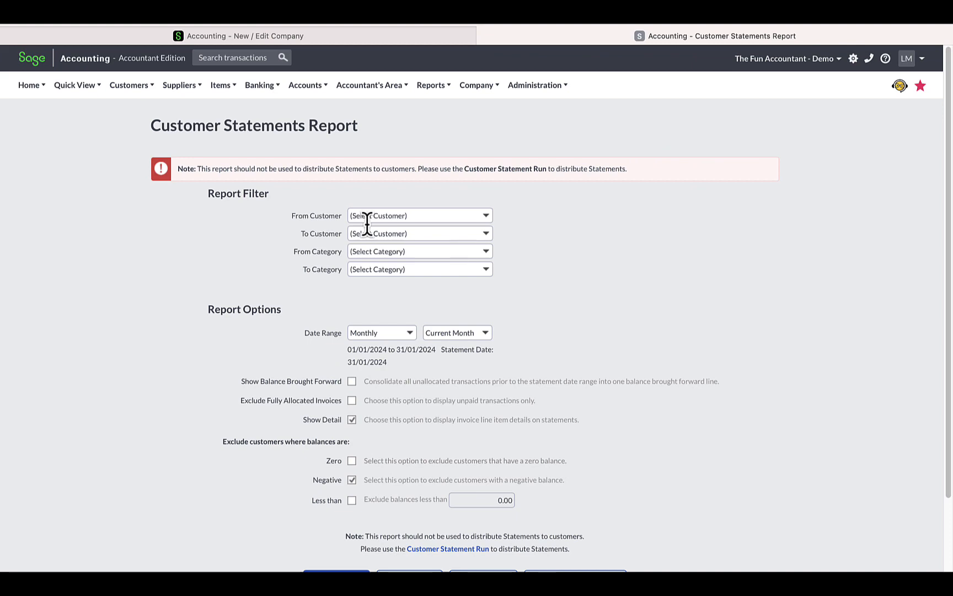
# Step: Start a new customer tax invoice and look for Vic-bay among the selectable customers
pyautogui.click(148, 87)
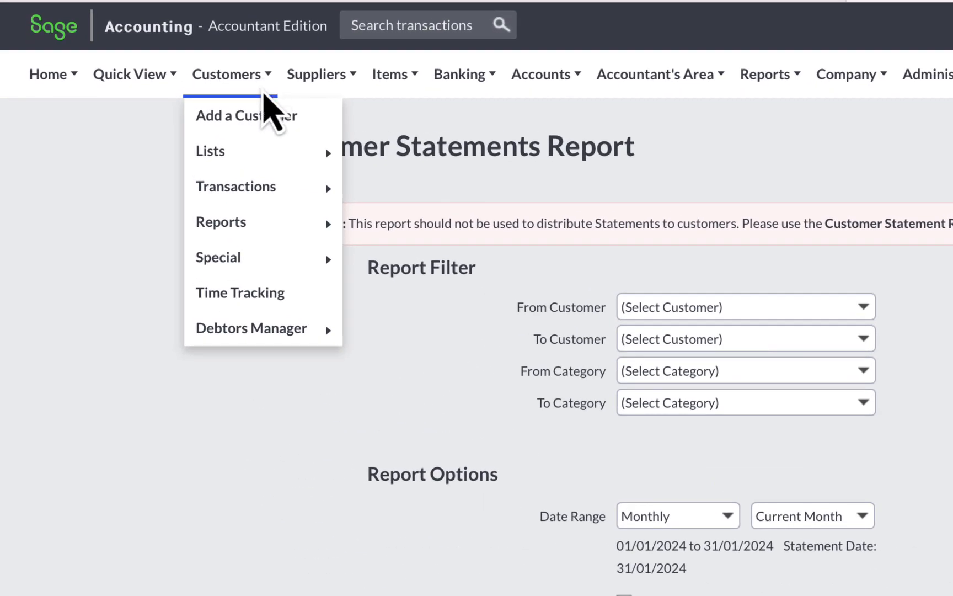
pyautogui.moveTo(259, 201)
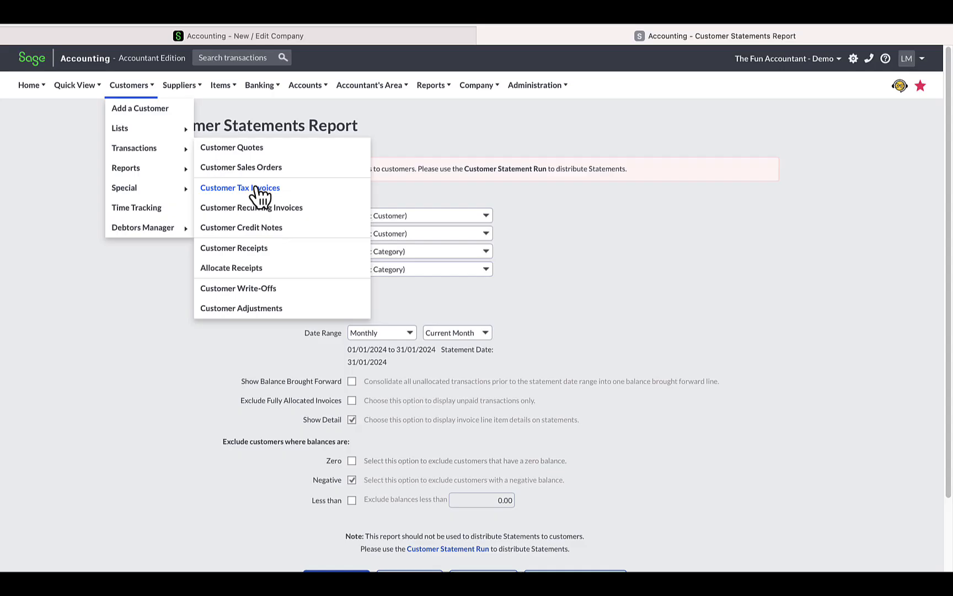
pyautogui.click(414, 257)
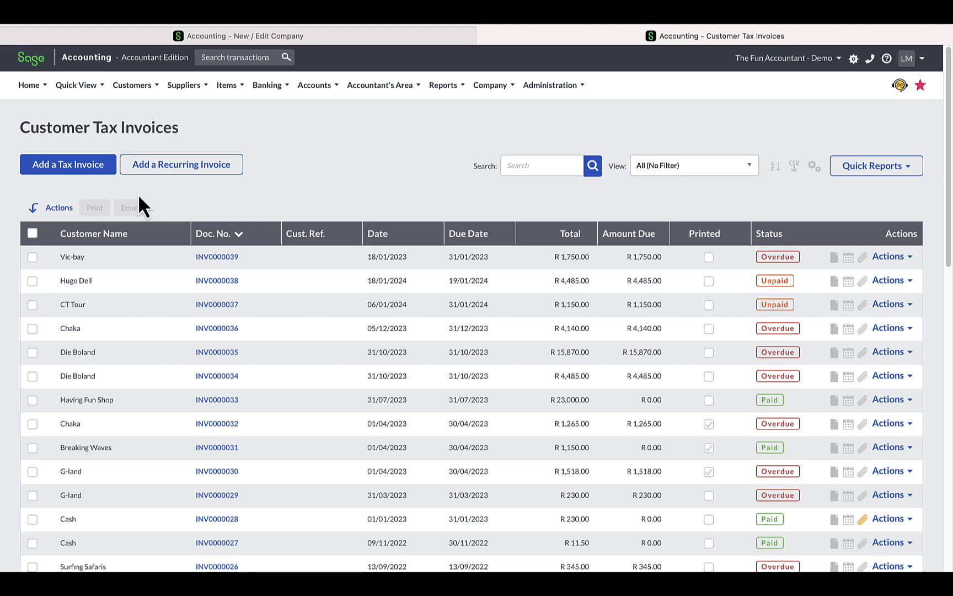
pyautogui.click(105, 168)
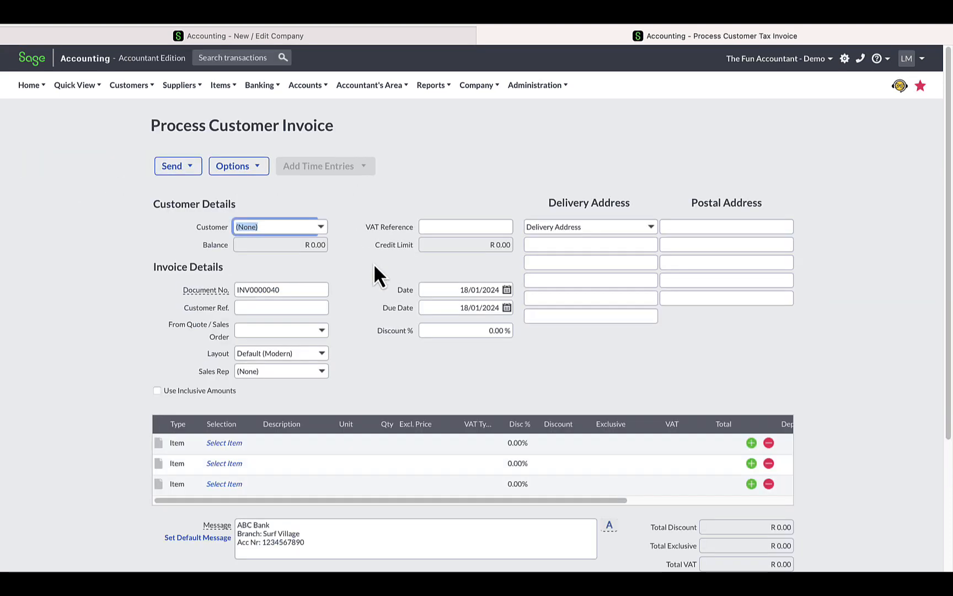
pyautogui.click(321, 227)
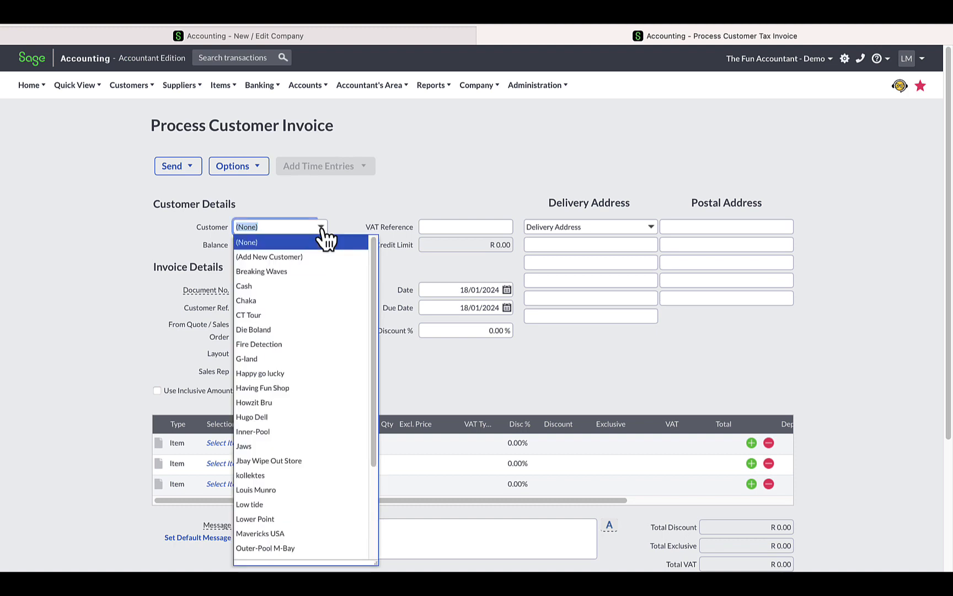
pyautogui.write('v')
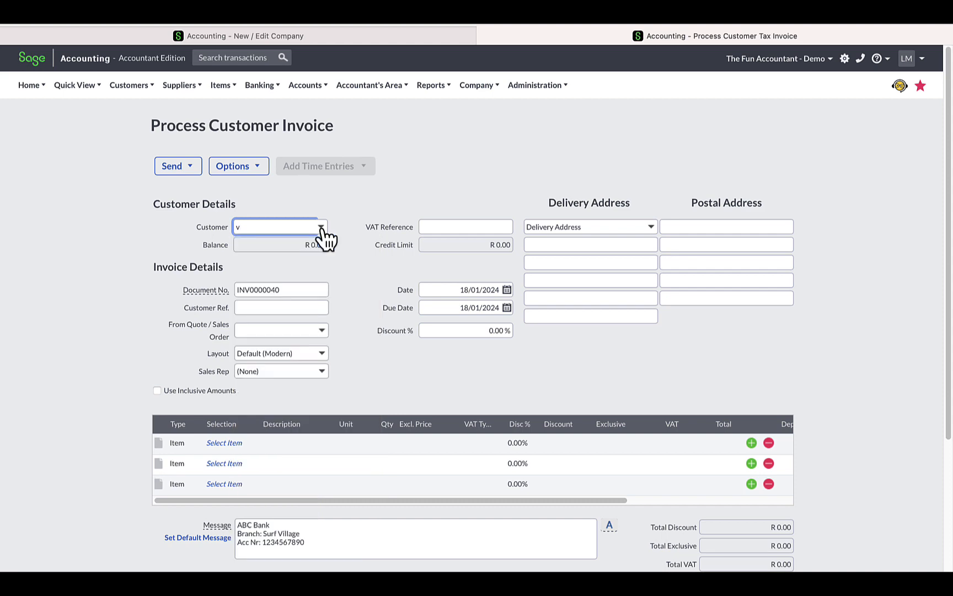
pyautogui.press('BackSpace')
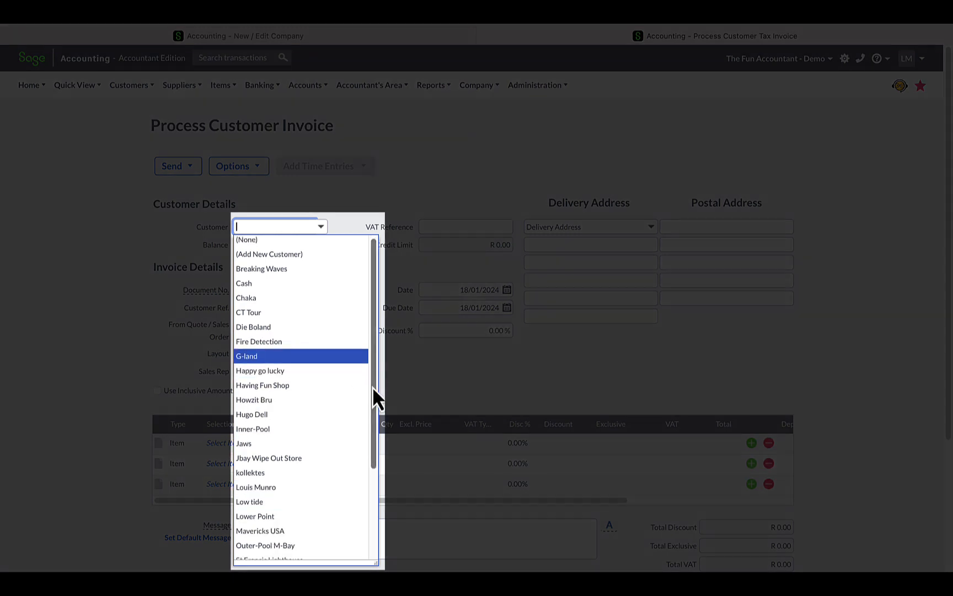
pyautogui.moveTo(373, 387); pyautogui.dragTo(367, 474)
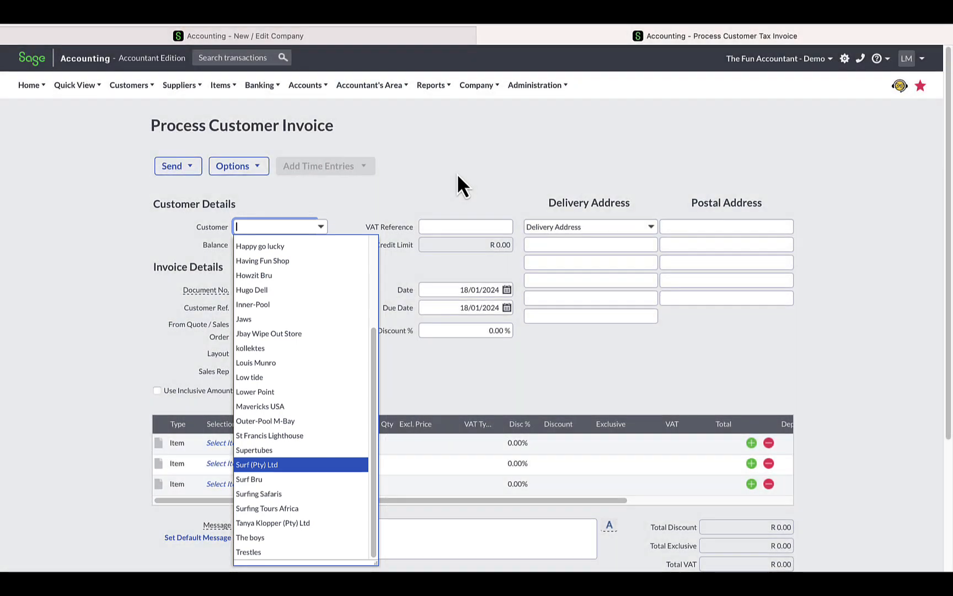
pyautogui.click(457, 176)
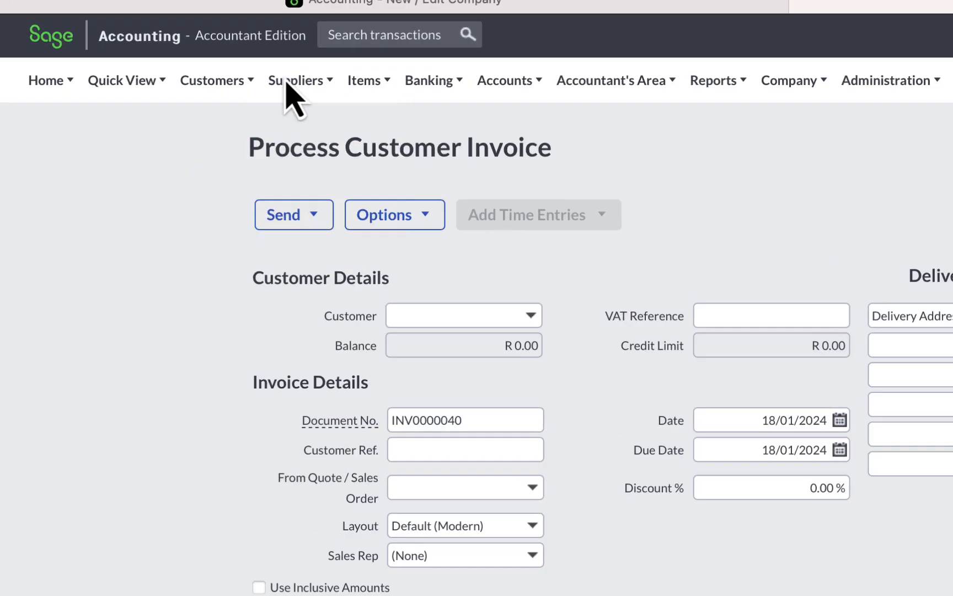
# Step: Start a new customer quote and check its selectable customers for Vic-bay
pyautogui.click(131, 84)
pyautogui.moveTo(144, 137)
pyautogui.moveTo(259, 192)
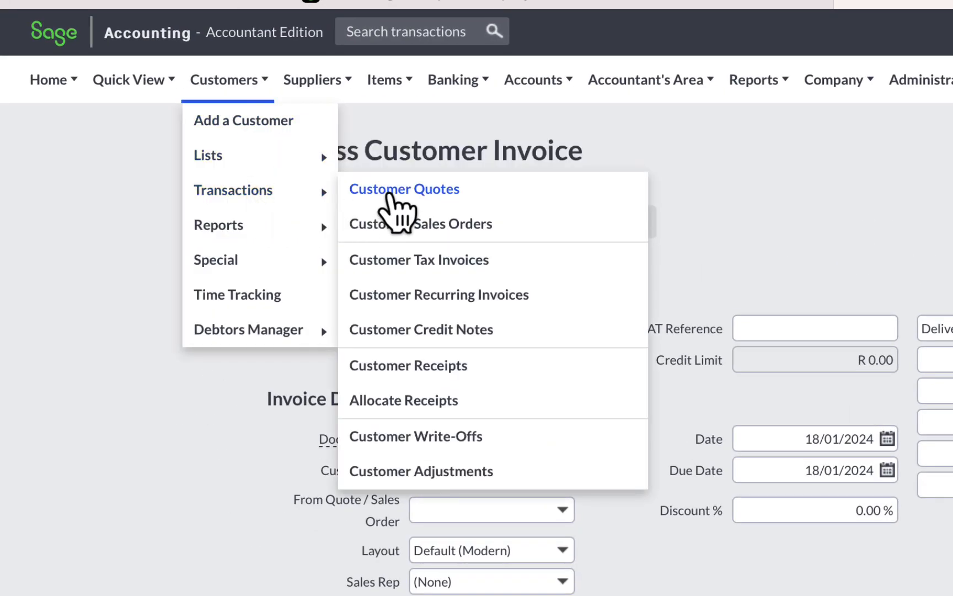
pyautogui.click(388, 192)
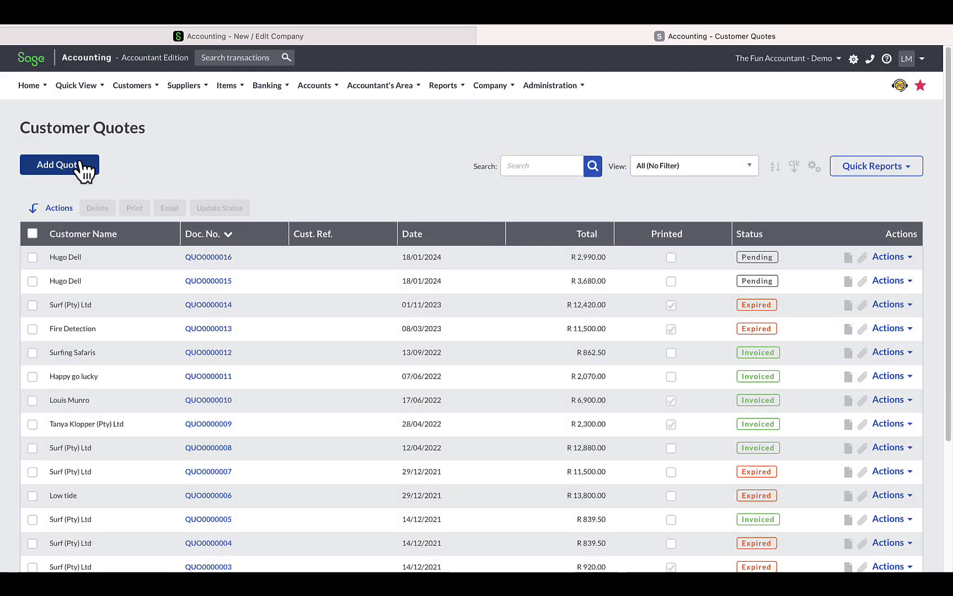
pyautogui.click(58, 165)
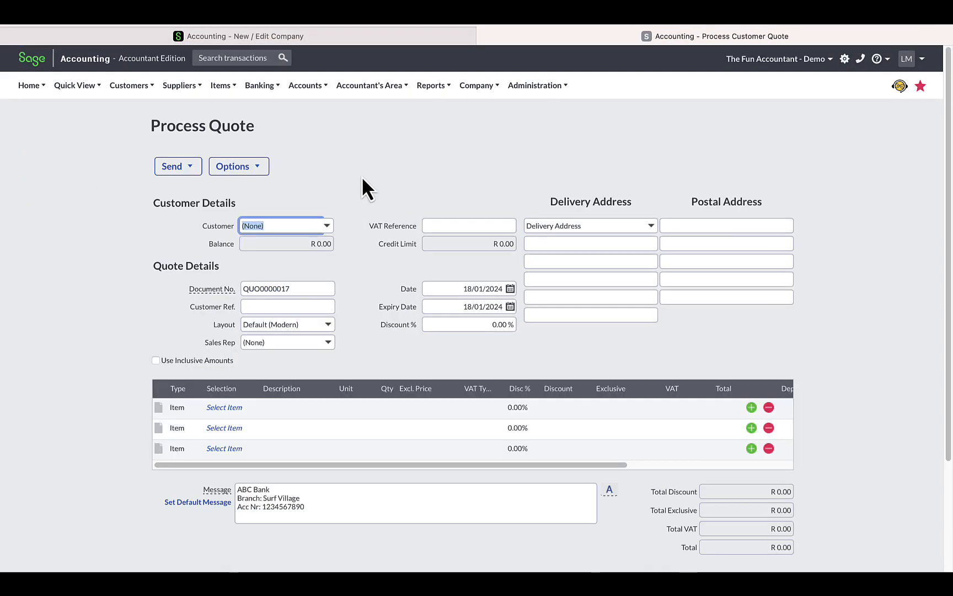
pyautogui.click(328, 226)
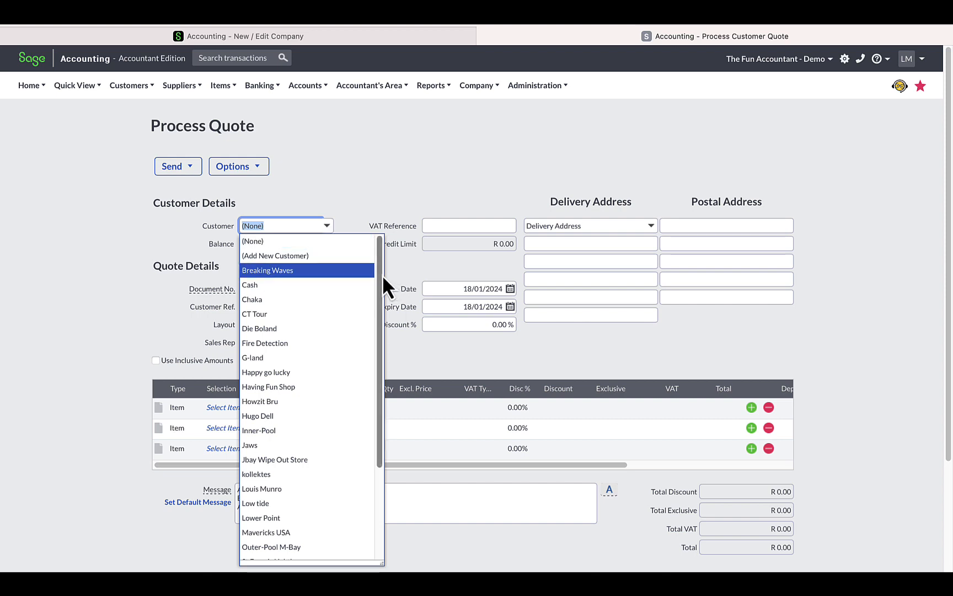
pyautogui.moveTo(380, 276); pyautogui.dragTo(373, 422)
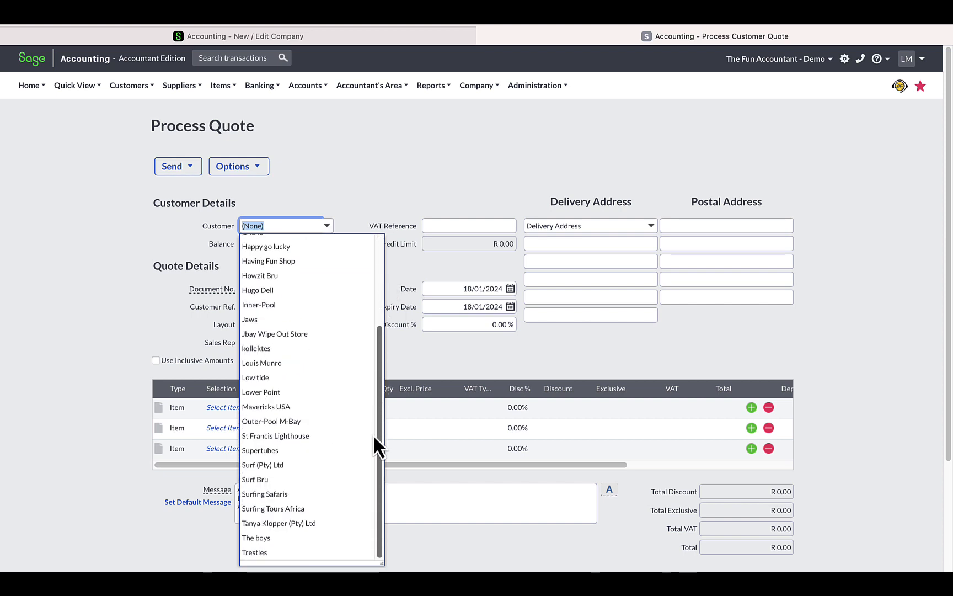
pyautogui.click(503, 197)
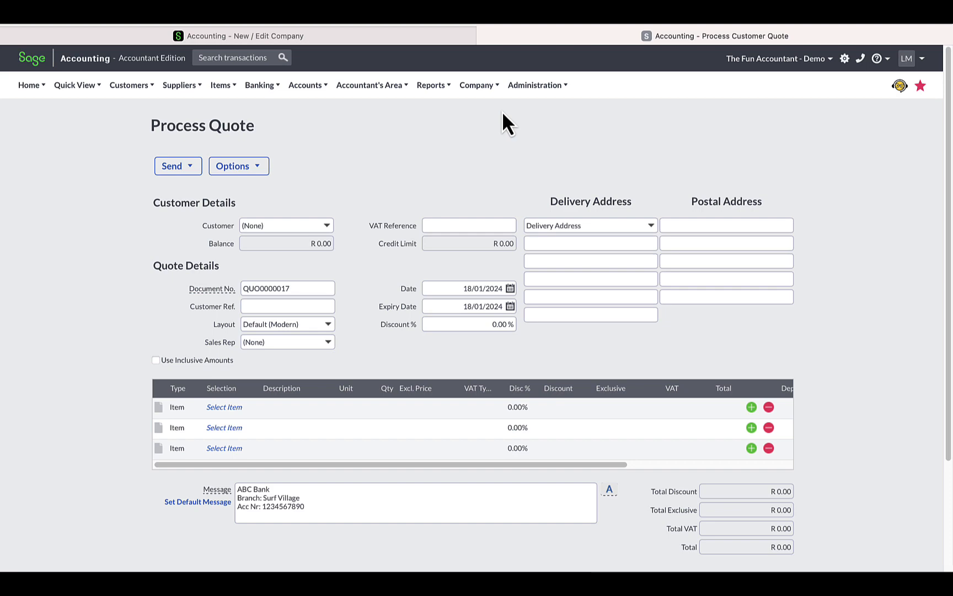
# Step: Back in the company settings, enable displaying inactive Customers for selection when processing and on reports, and save
pyautogui.click(427, 32)
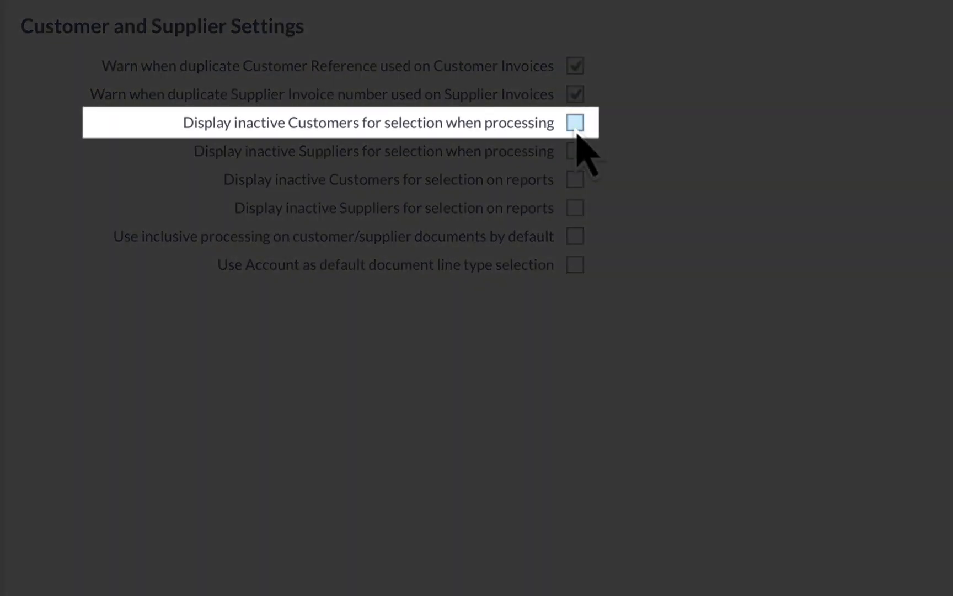
pyautogui.click(575, 122)
pyautogui.click(577, 183)
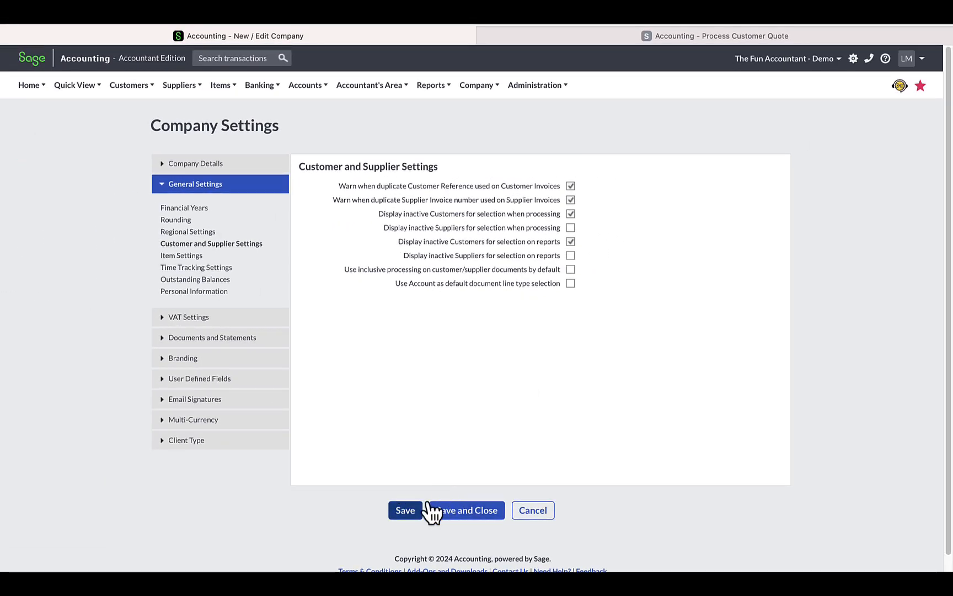
pyautogui.click(411, 512)
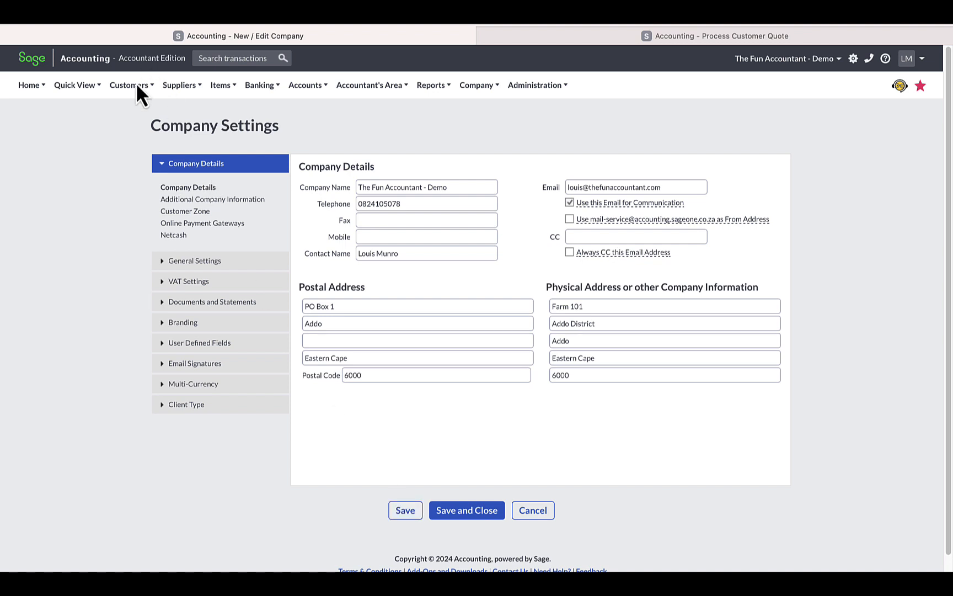
# Step: Start a new customer quote for the inactive customer Vic-bay and acknowledge the inactive-customer warning
pyautogui.click(136, 87)
pyautogui.moveTo(136, 128)
pyautogui.moveTo(134, 146)
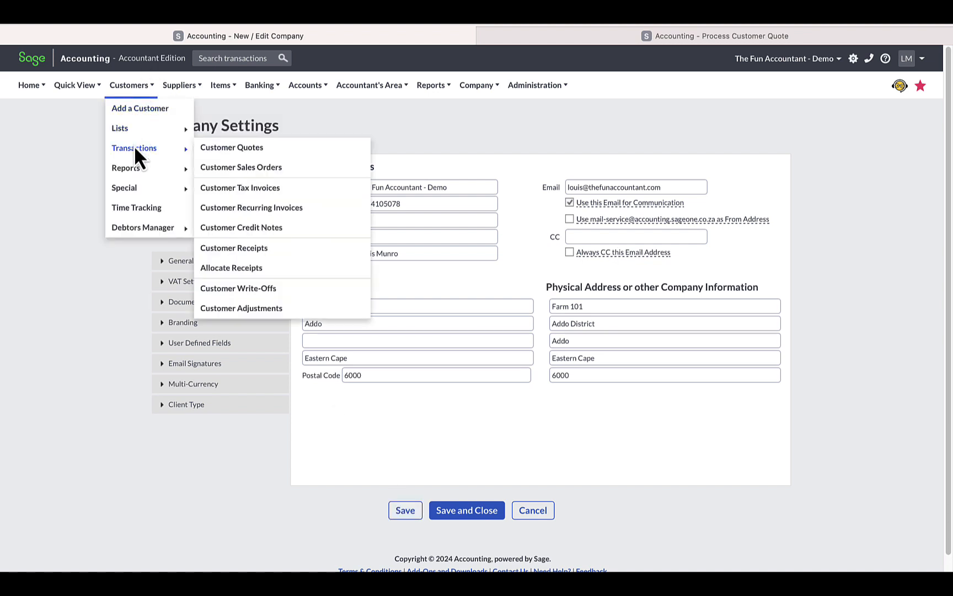
pyautogui.click(223, 149)
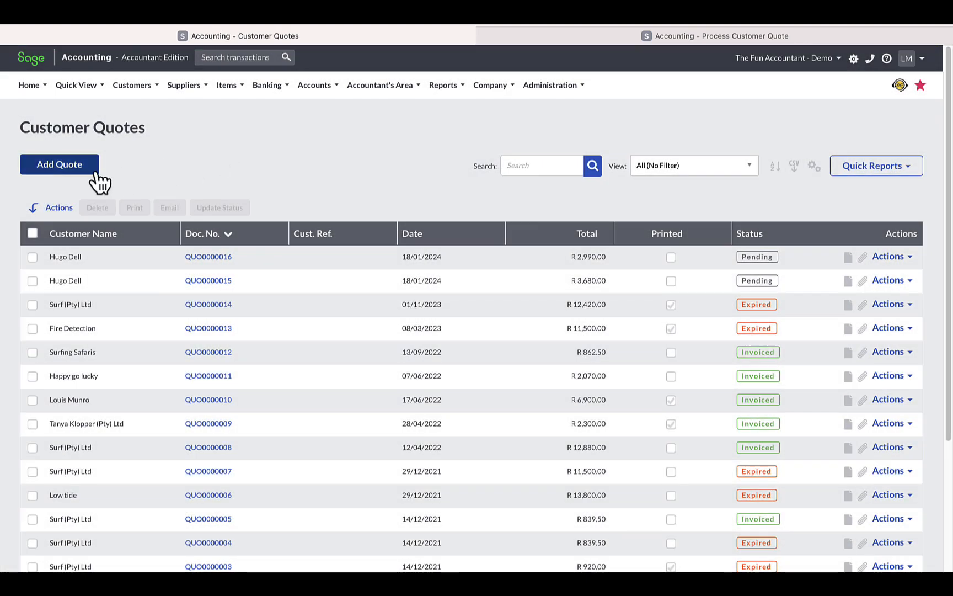
pyautogui.click(95, 174)
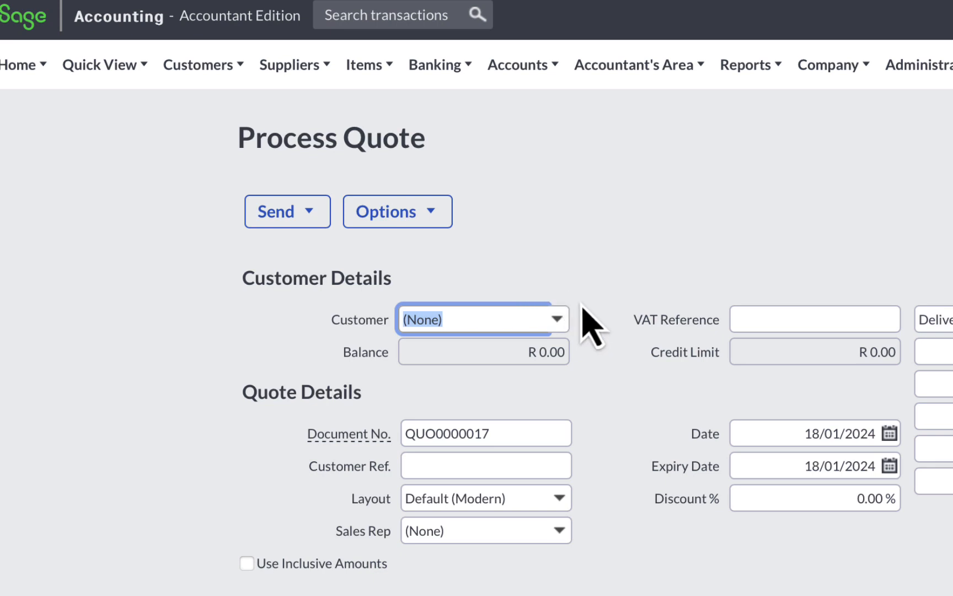
pyautogui.click(557, 319)
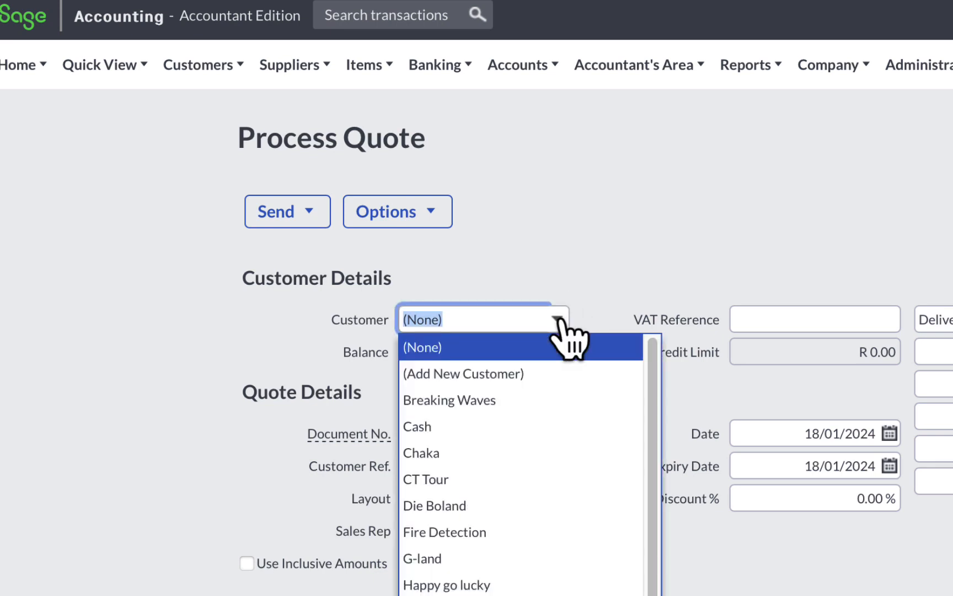
pyautogui.write('Vic-bay')
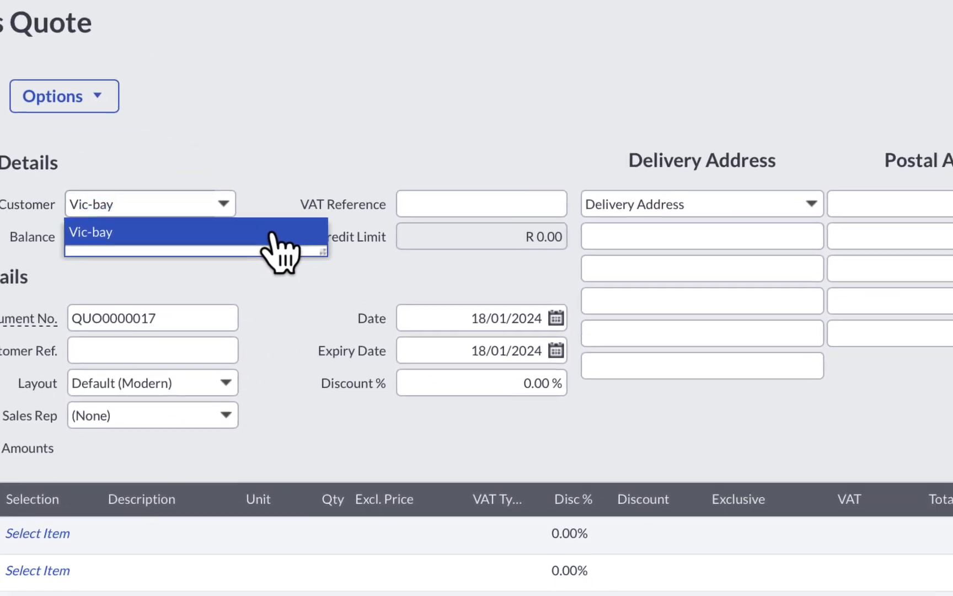
pyautogui.click(603, 349)
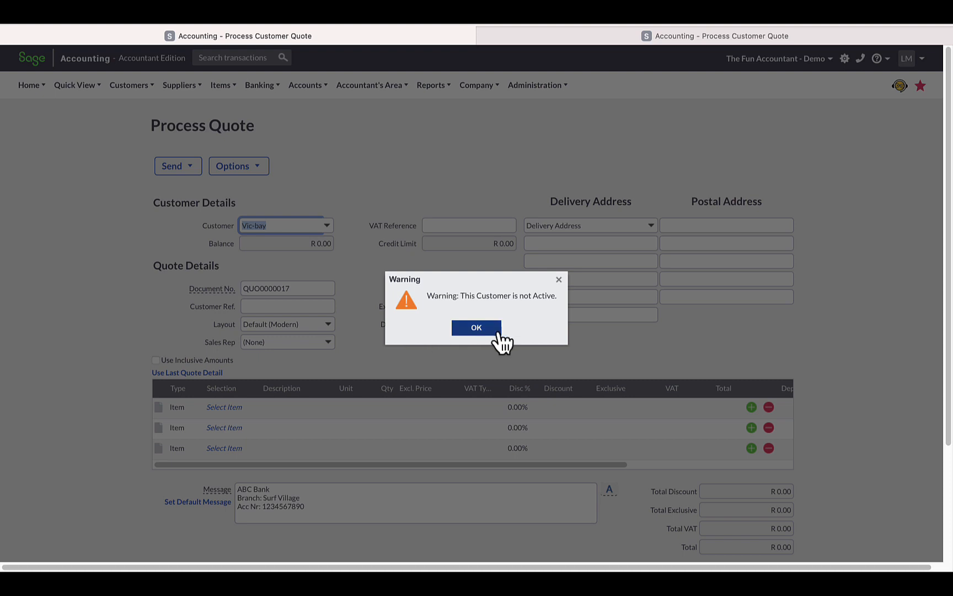
pyautogui.click(476, 328)
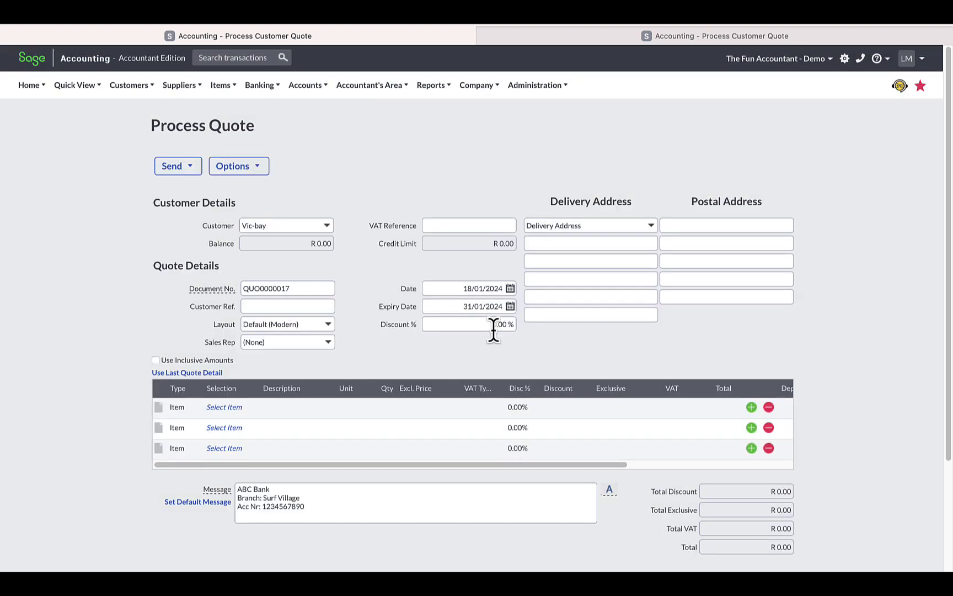
# Step: Add item TFA001 (Assegaai 1) to the first line of the Vic-bay quote and save the quote
pyautogui.click(229, 408)
pyautogui.click(251, 407)
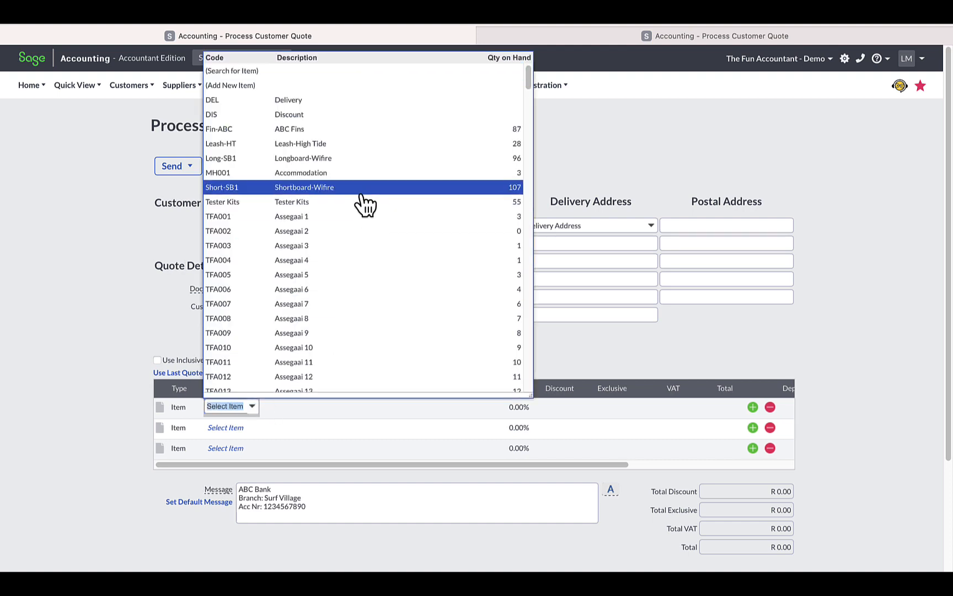
pyautogui.click(355, 216)
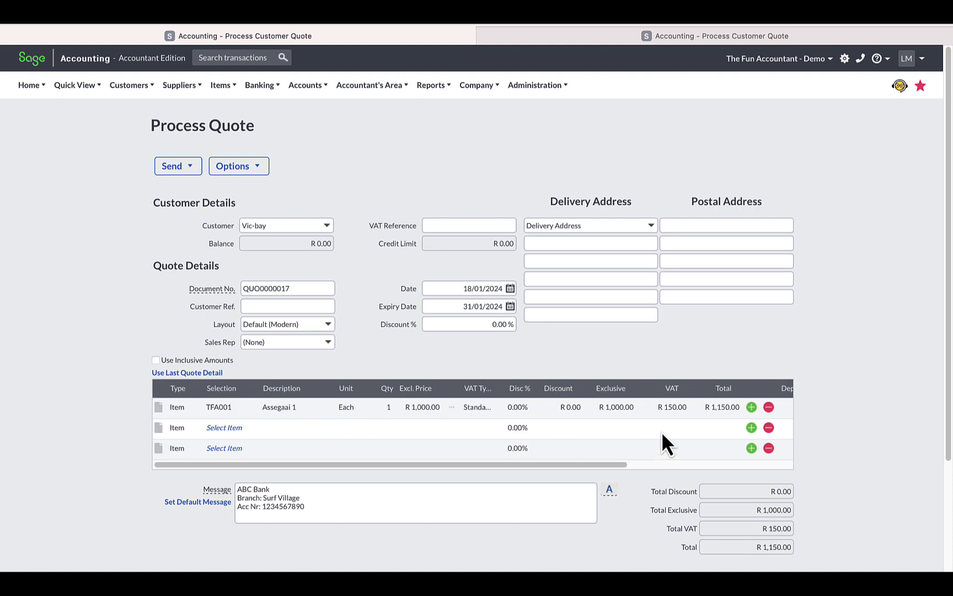
pyautogui.scroll(-5, 661, 436)
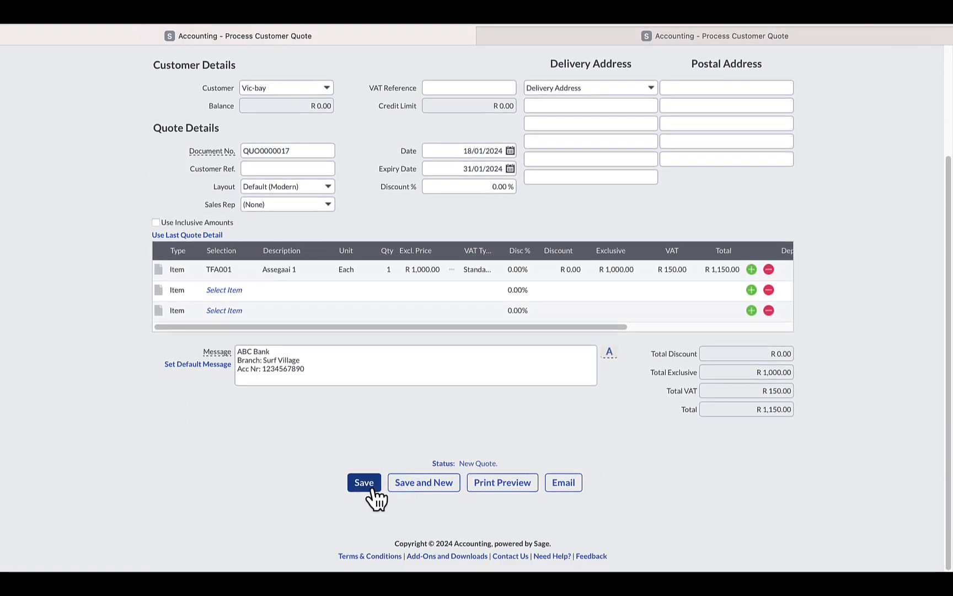
pyautogui.click(373, 490)
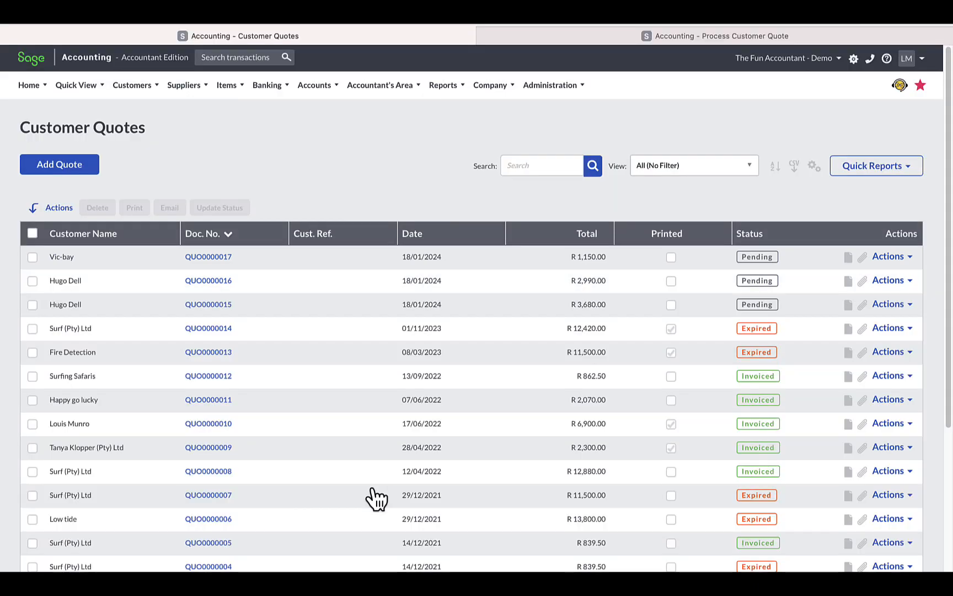
# Step: Create a tax invoice from the new Vic-bay quote, accepting the change of the quote's status to Invoiced
pyautogui.click(908, 257)
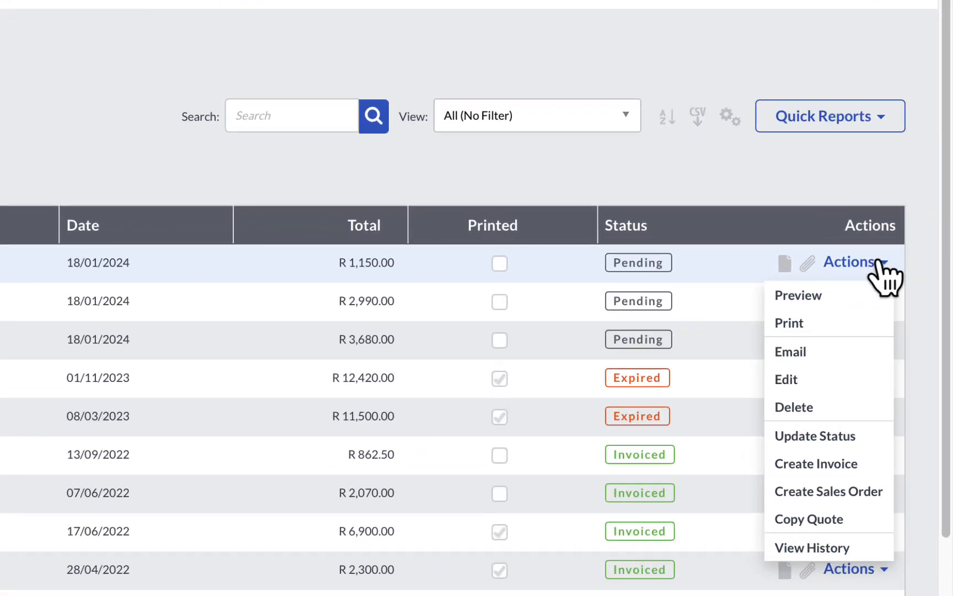
pyautogui.click(831, 468)
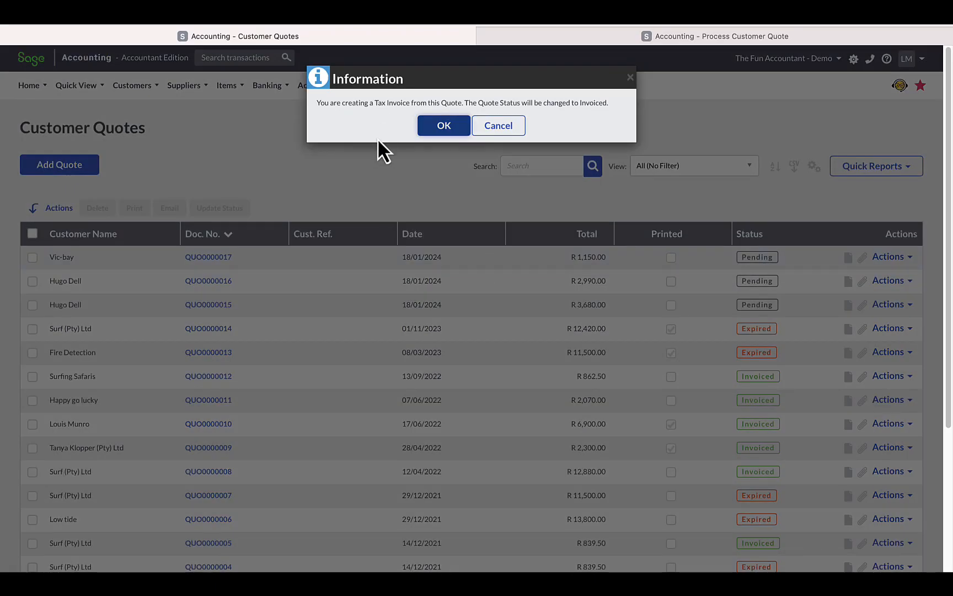
pyautogui.click(430, 127)
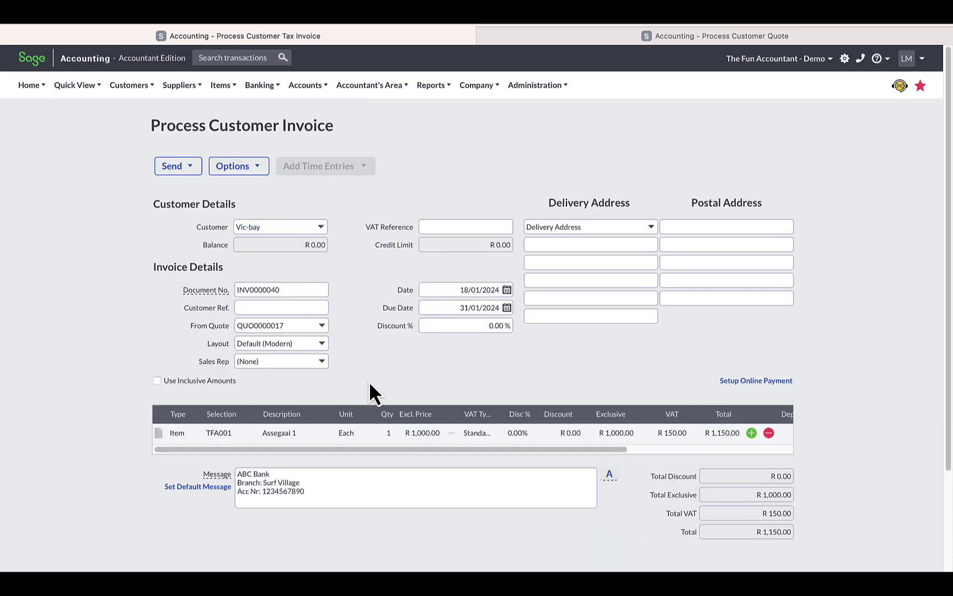
# Step: Add a second invoice line with item Fin-ABC (ABC Fins) and save the Vic-bay tax invoice
pyautogui.scroll(-3, 370, 402)
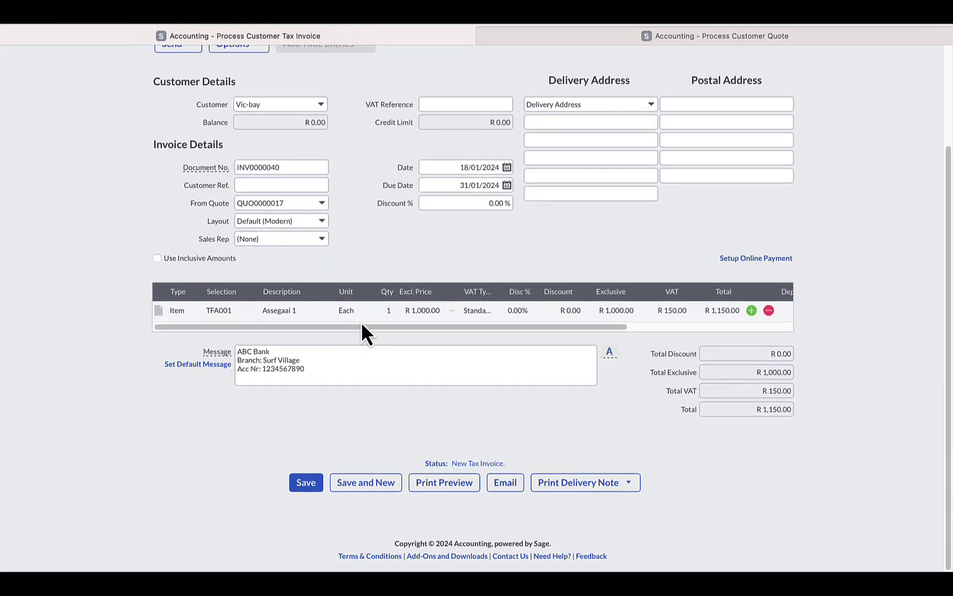
pyautogui.click(751, 310)
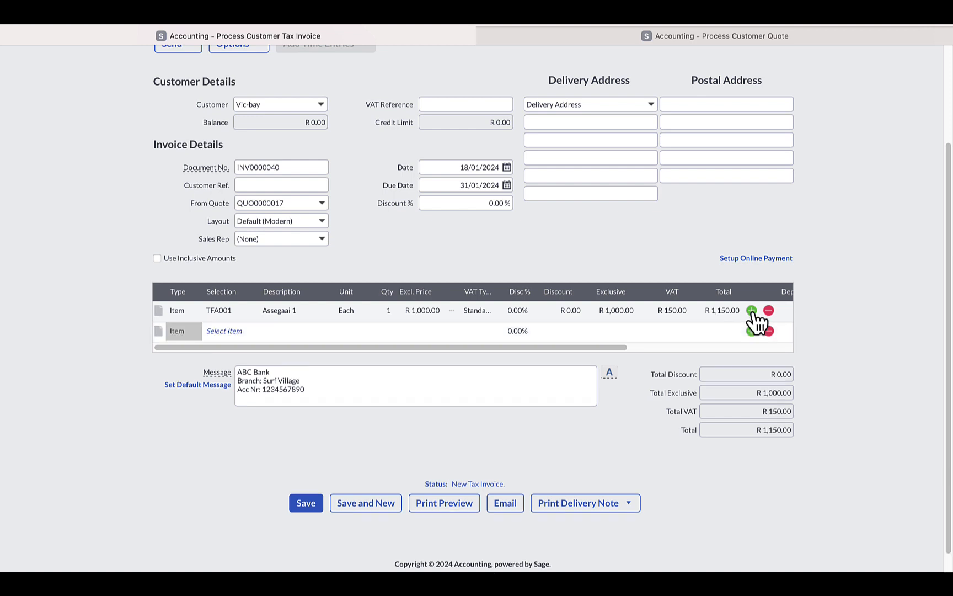
pyautogui.click(230, 333)
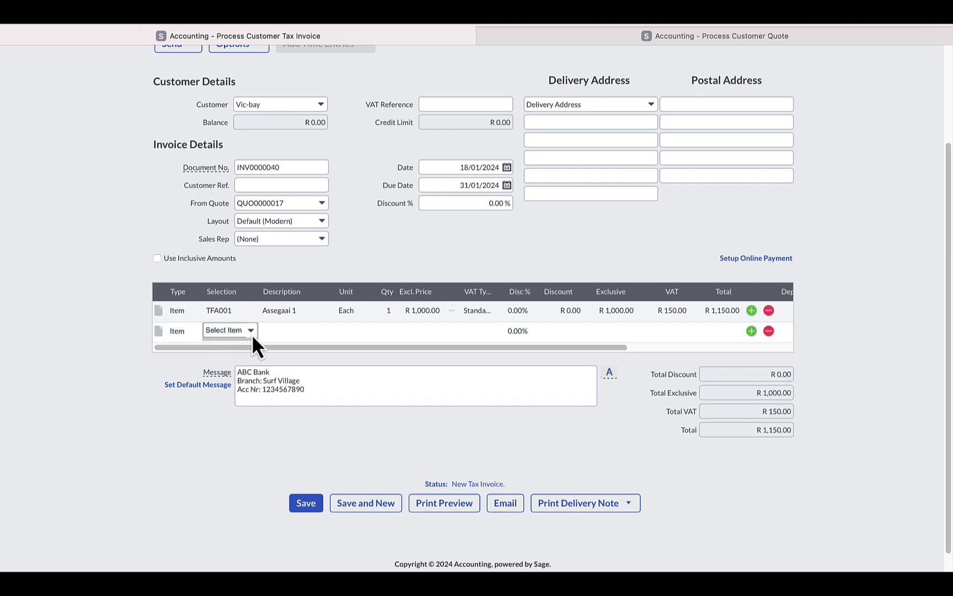
pyautogui.click(252, 333)
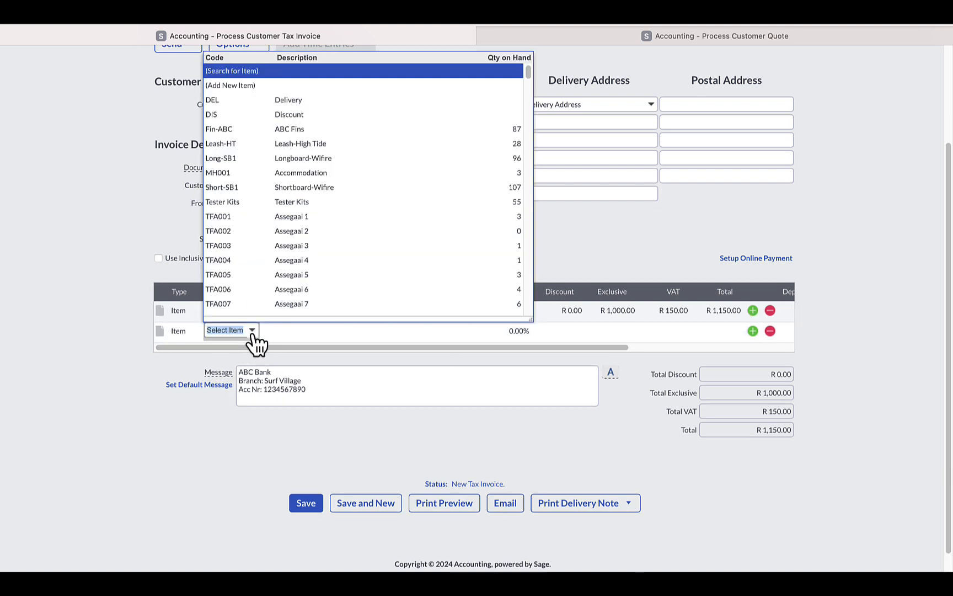
pyautogui.click(361, 133)
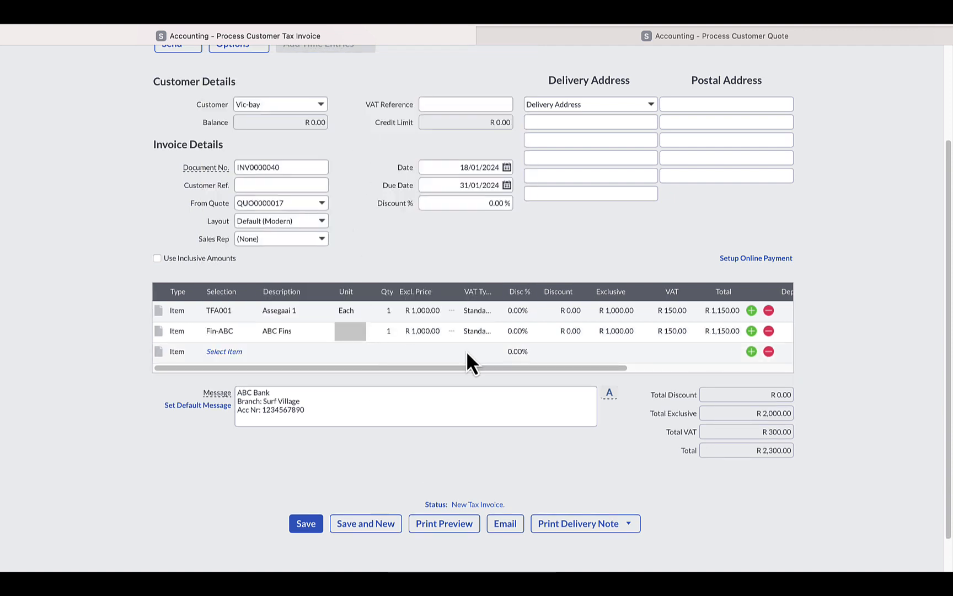
pyautogui.scroll(-2, 579, 422)
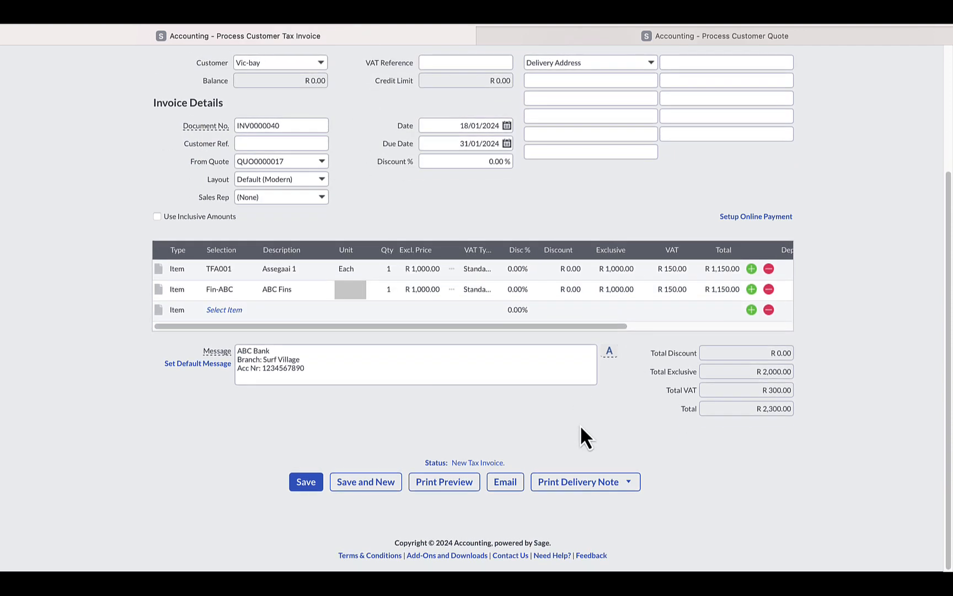
pyautogui.click(305, 480)
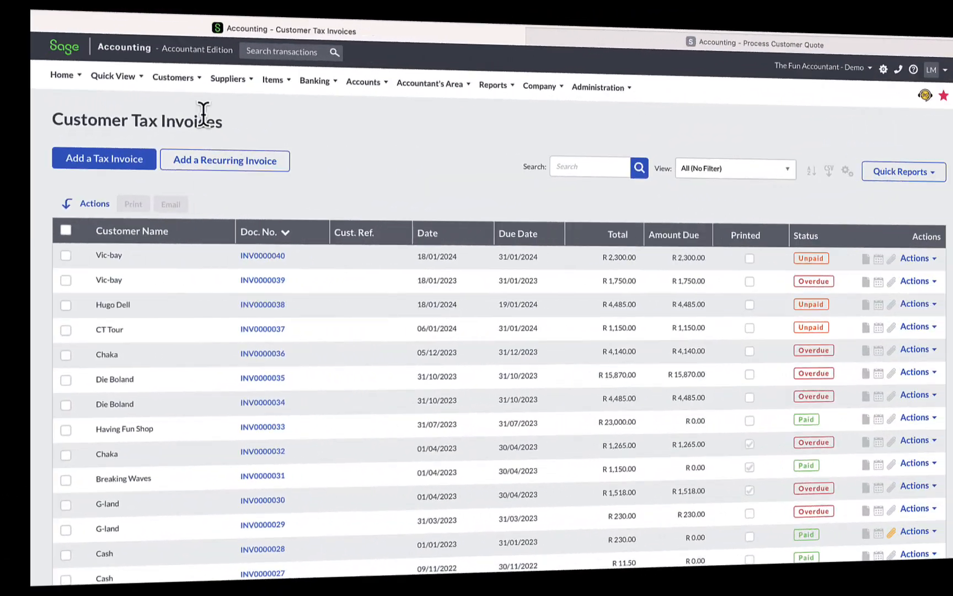
# Step: Open the Customer Statements Report and set its From Customer filter to Vic-bay
pyautogui.click(149, 95)
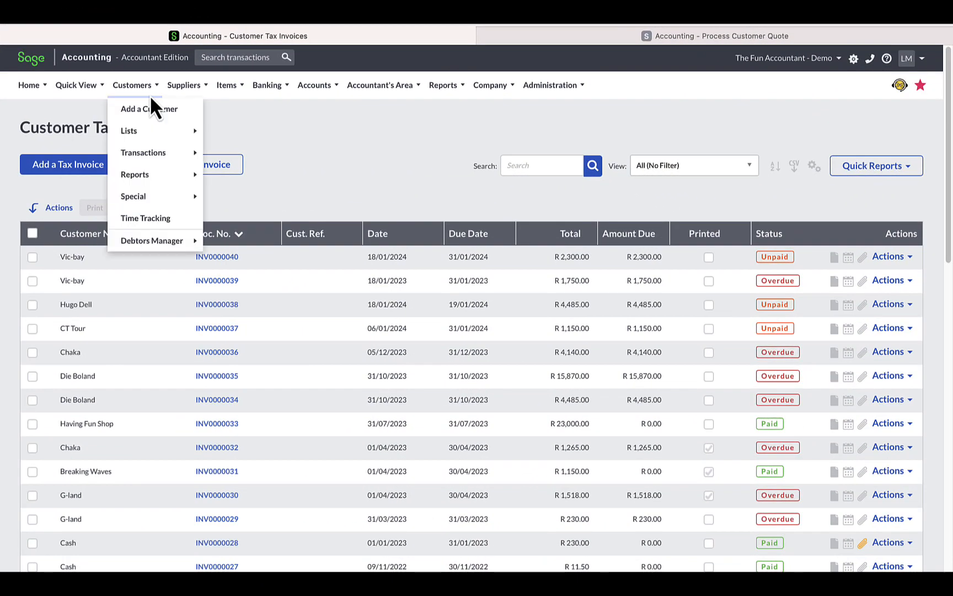
pyautogui.moveTo(158, 174)
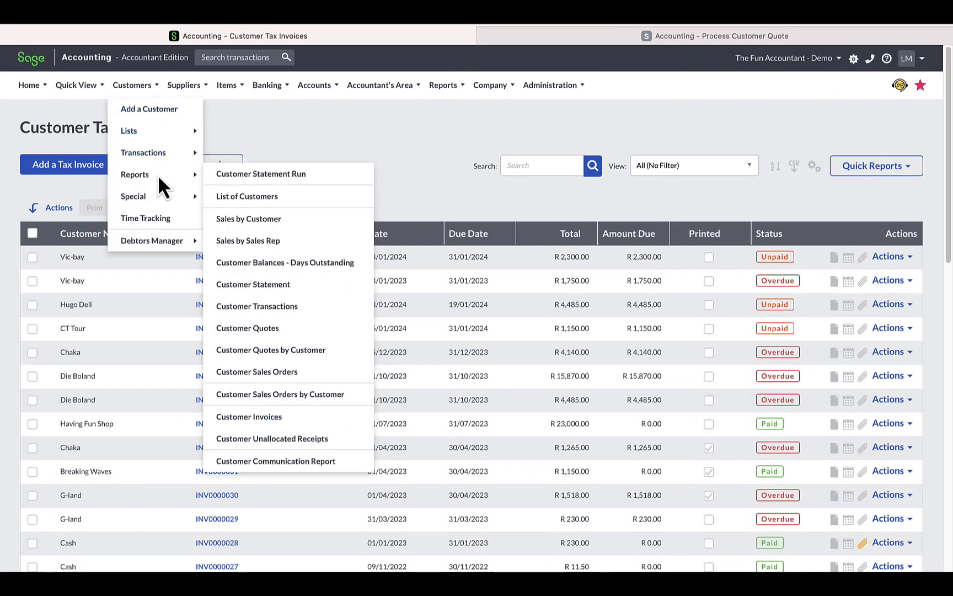
pyautogui.click(271, 285)
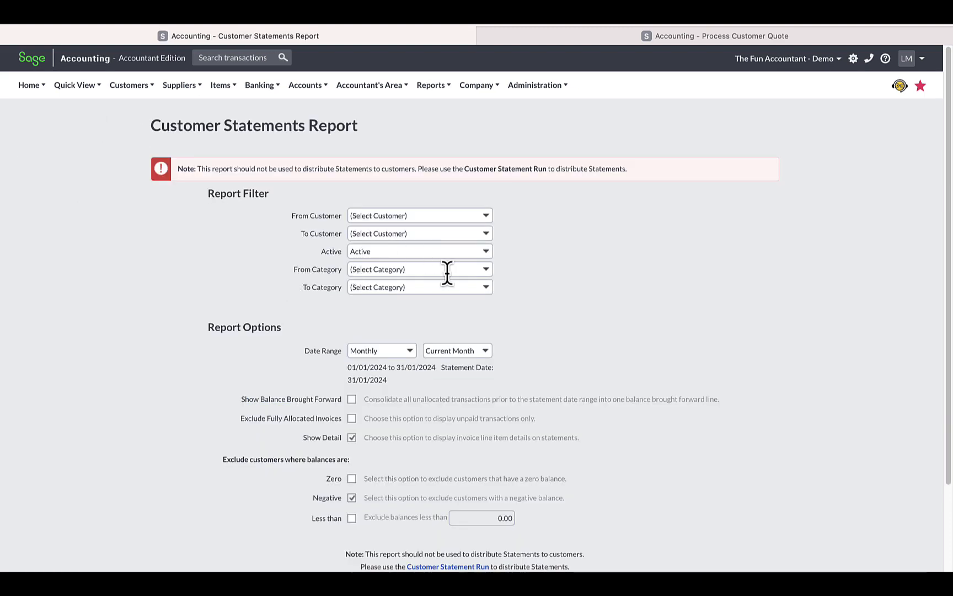
pyautogui.click(488, 217)
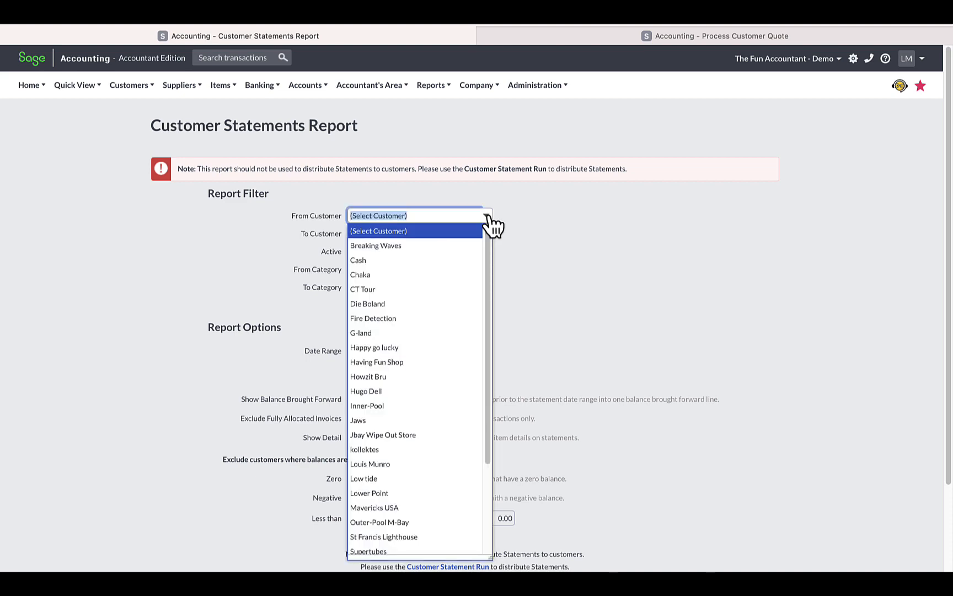
pyautogui.write('Vic-bay')
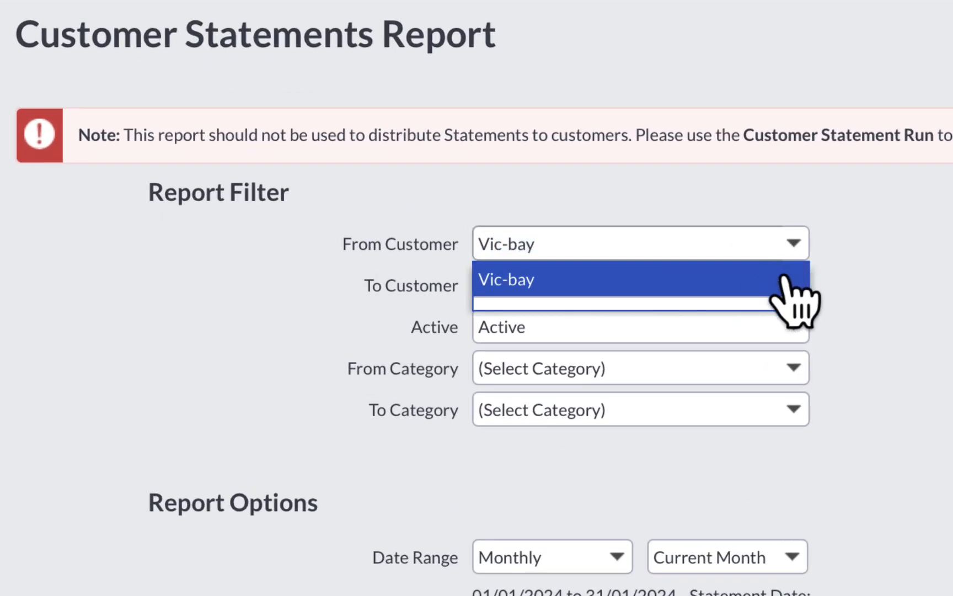
pyautogui.click(787, 279)
pyautogui.scroll(-1, 539, 338)
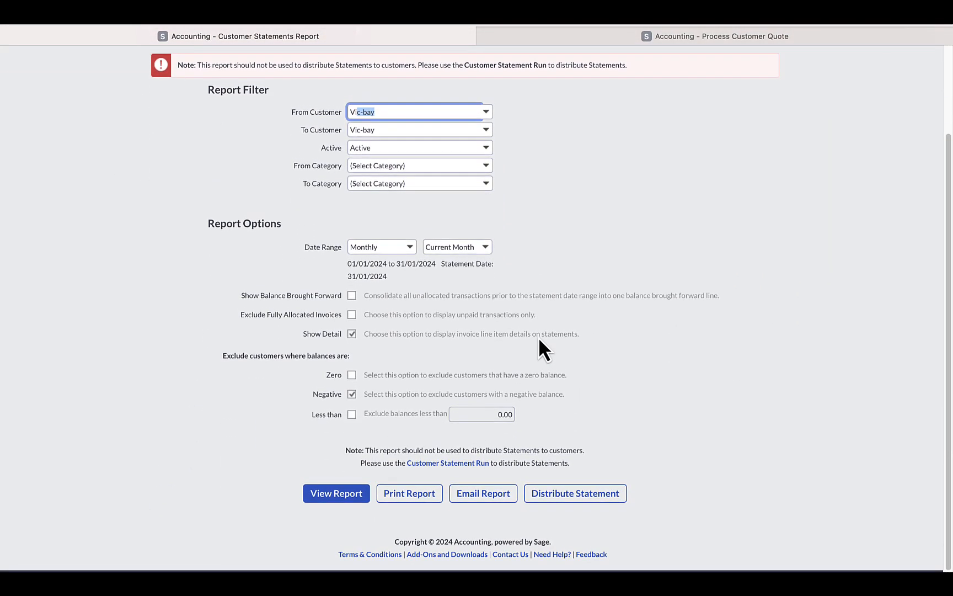